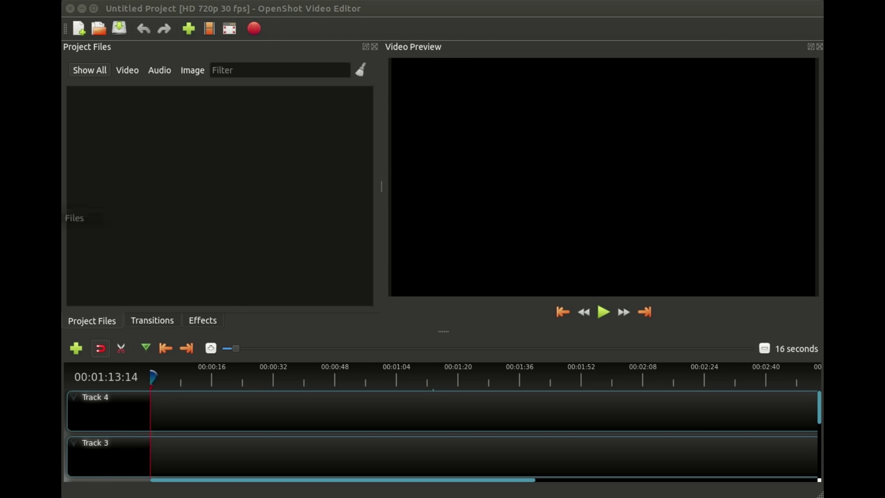
Drag the five selected media files from the file manager into Project Files
key("alt+Tab")
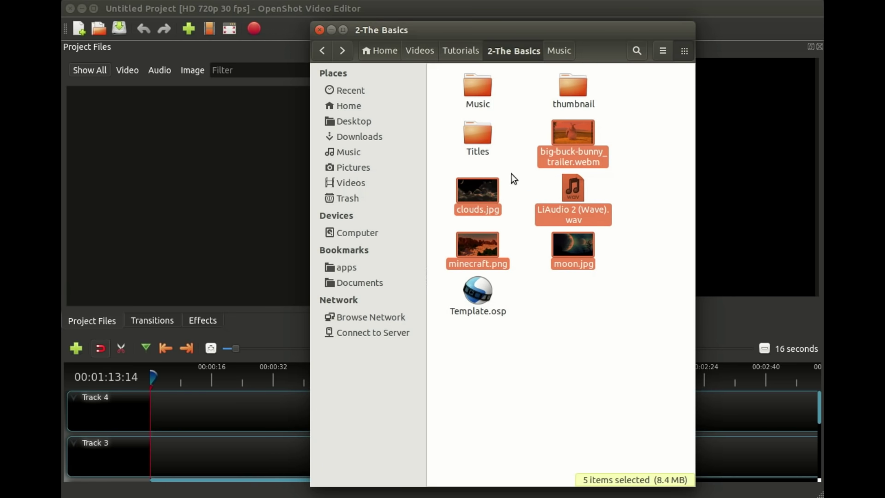
left_click_drag(477, 196, 154, 173)
left_click(245, 212)
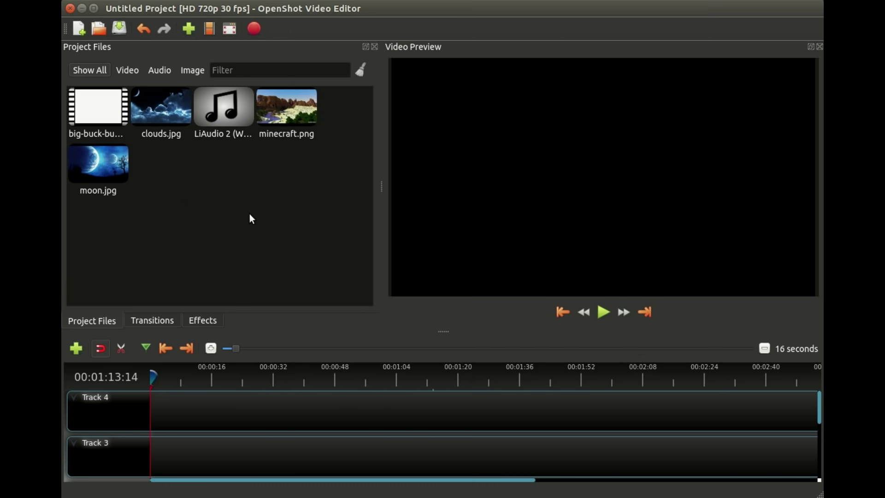
Select all five imported files and remove them from the project
left_click_drag(332, 217, 91, 104)
right_click(91, 104)
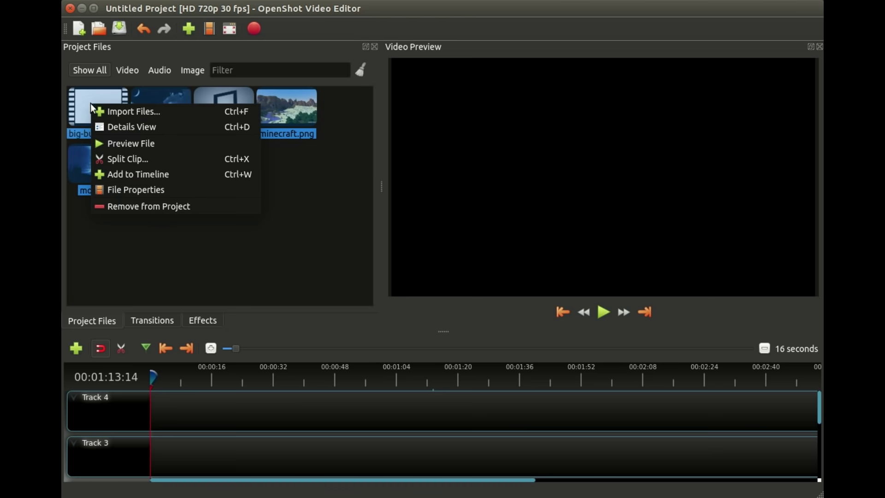
left_click(157, 209)
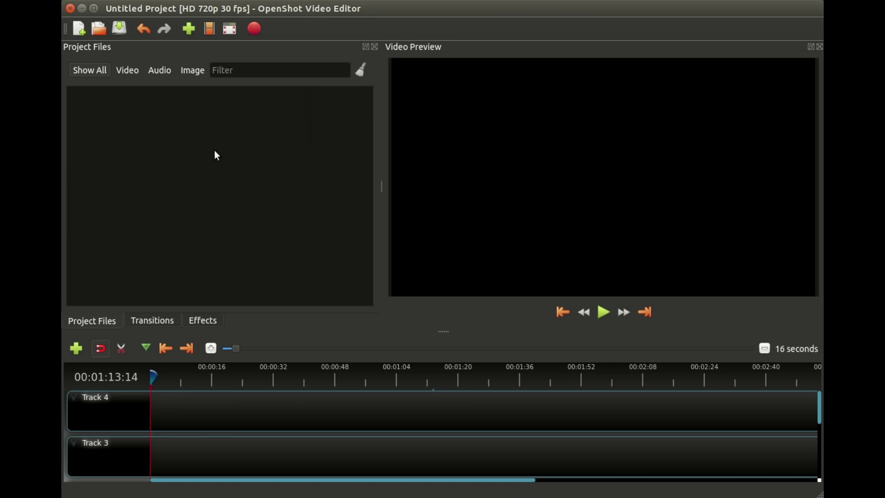
Open and cancel the import dialog twice, then drag the five files into Project Files again
right_click(202, 129)
left_click(202, 130)
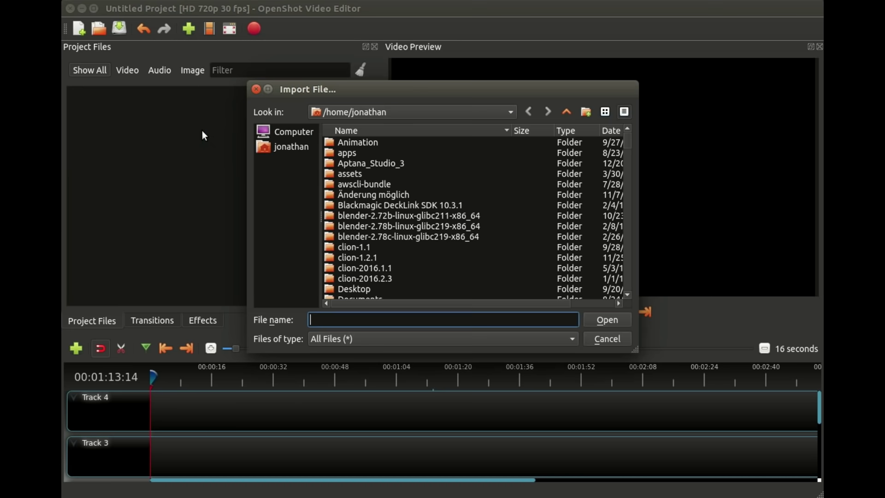
left_click(257, 90)
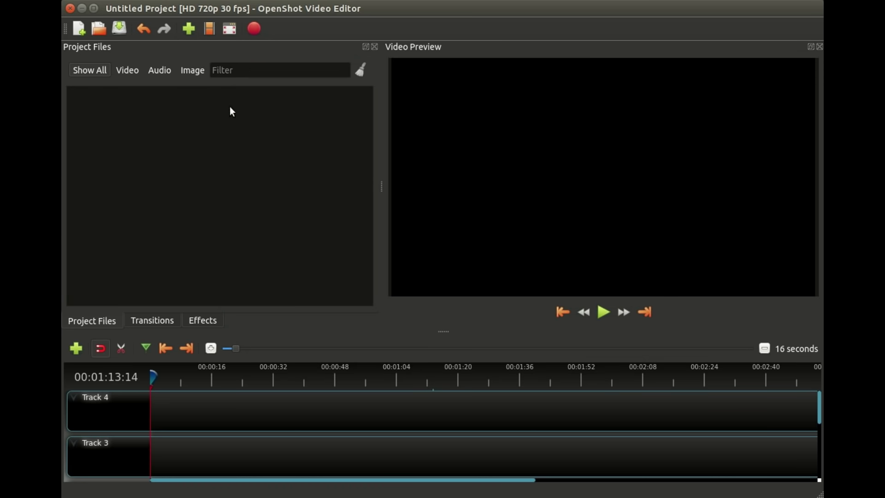
left_click(189, 29)
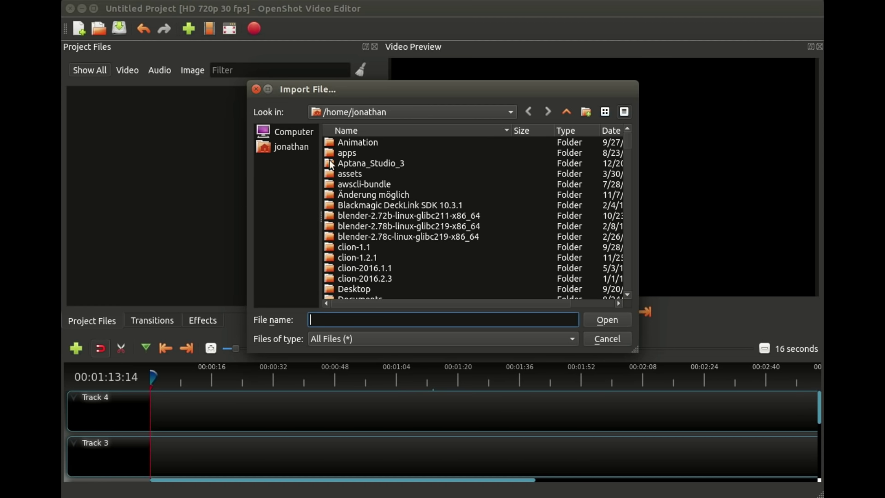
left_click(256, 89)
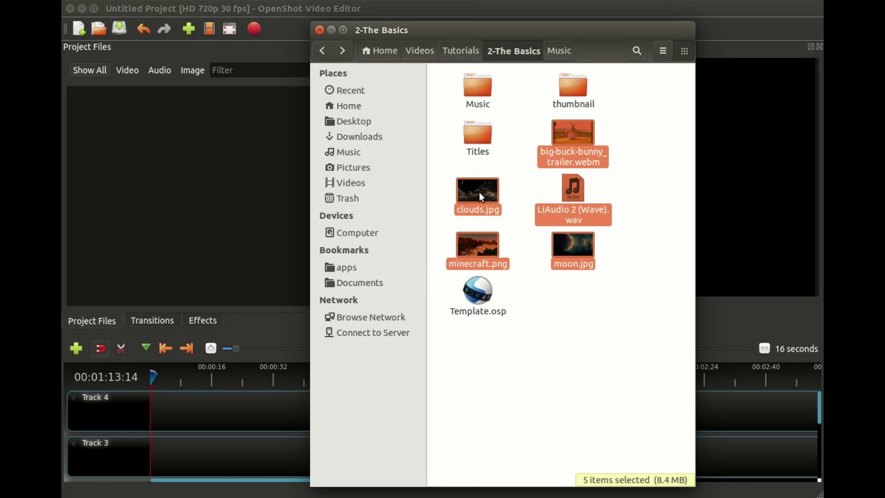
left_click_drag(479, 191, 209, 184)
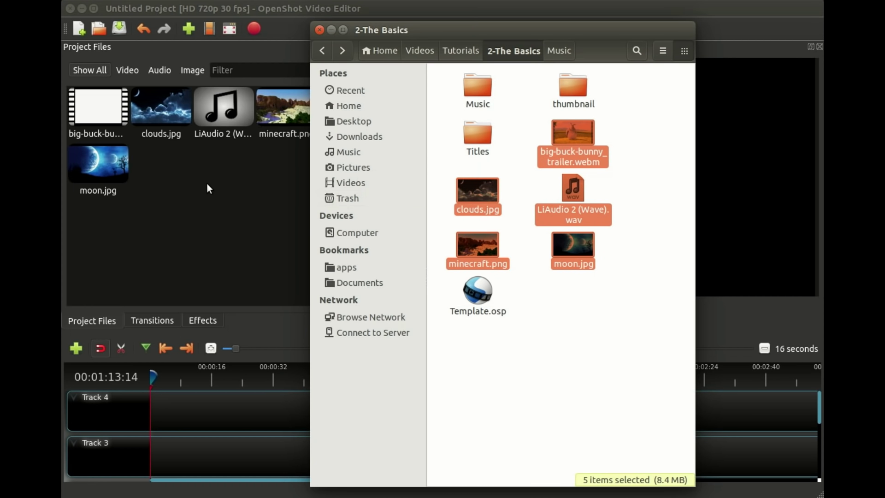
left_click(206, 187)
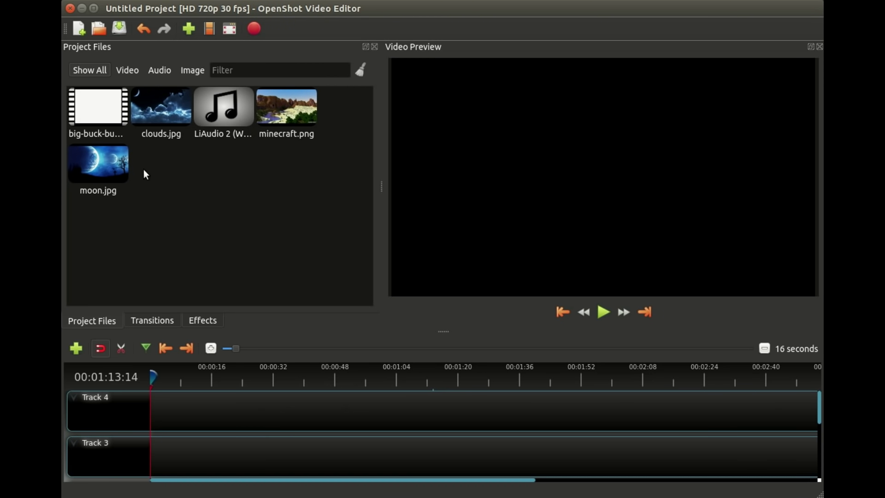
Drop moon.jpg at the start of Track 4 and scrub the ruler to check its preview
left_click_drag(96, 170, 169, 410)
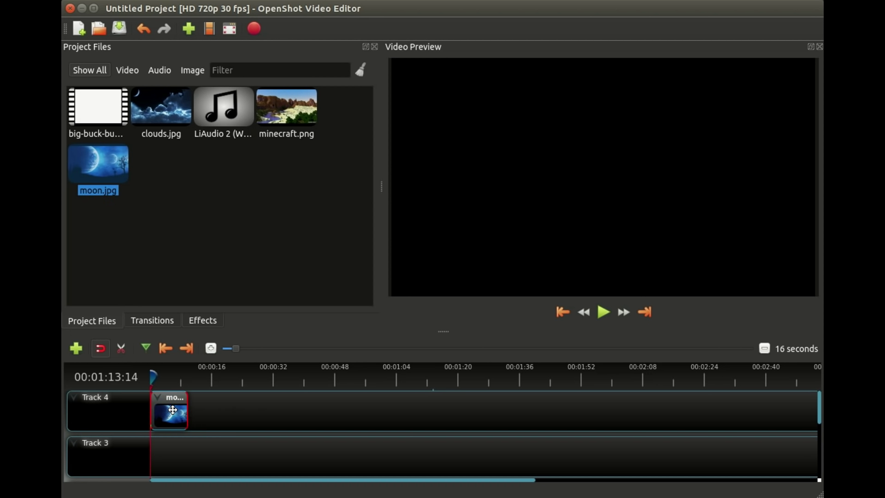
left_click(171, 371)
left_click_drag(162, 377, 543, 380)
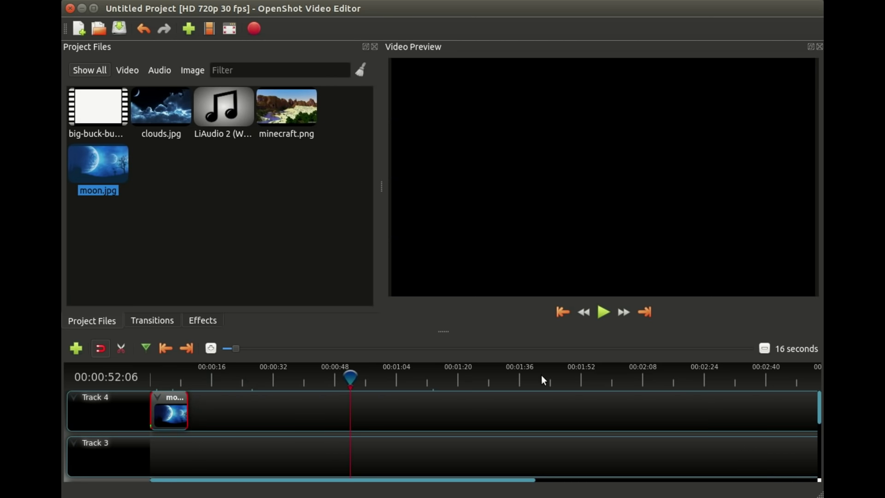
left_click(581, 372)
left_click(338, 372)
left_click(275, 372)
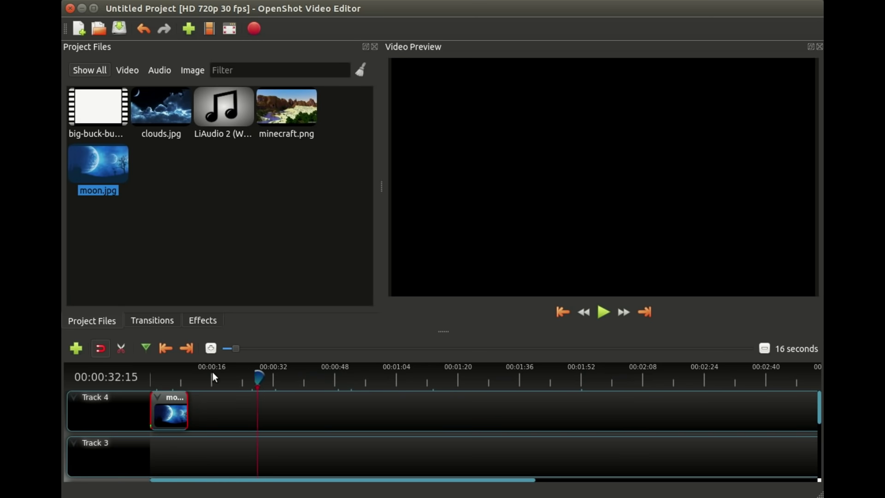
left_click(212, 372)
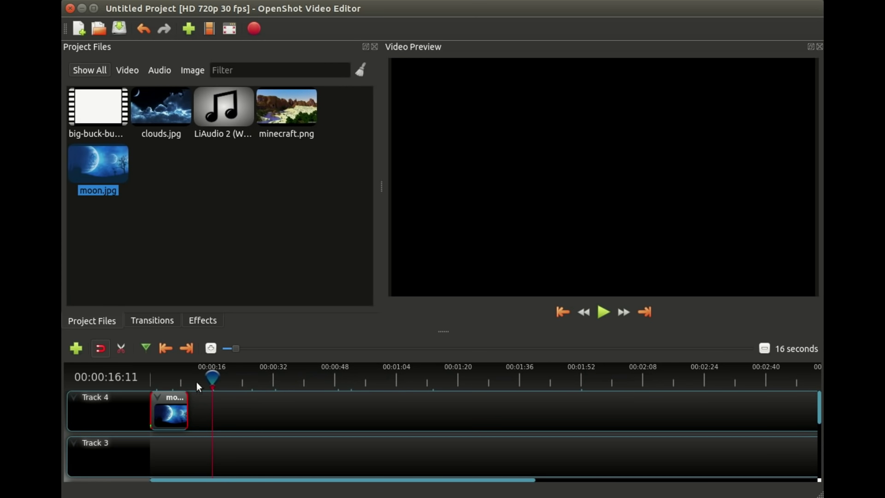
left_click(162, 369)
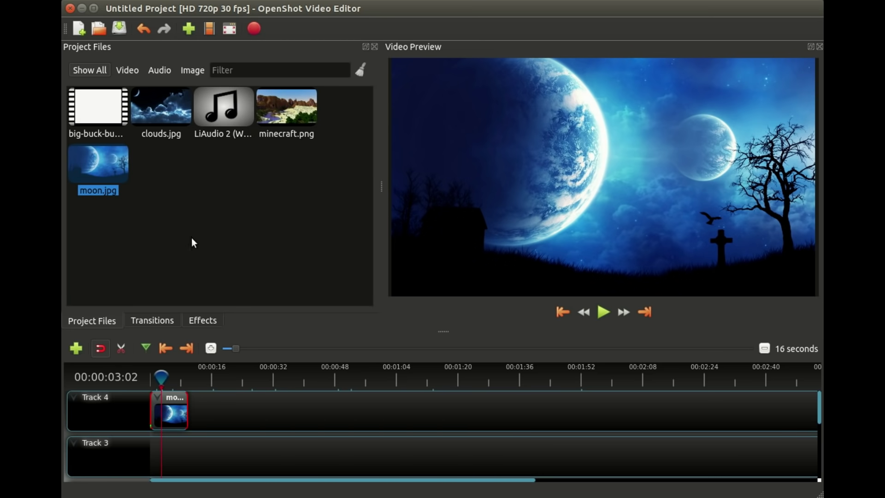
Add minecraft.png to Track 4 after the moon clip and preview across both clips
left_click(289, 114)
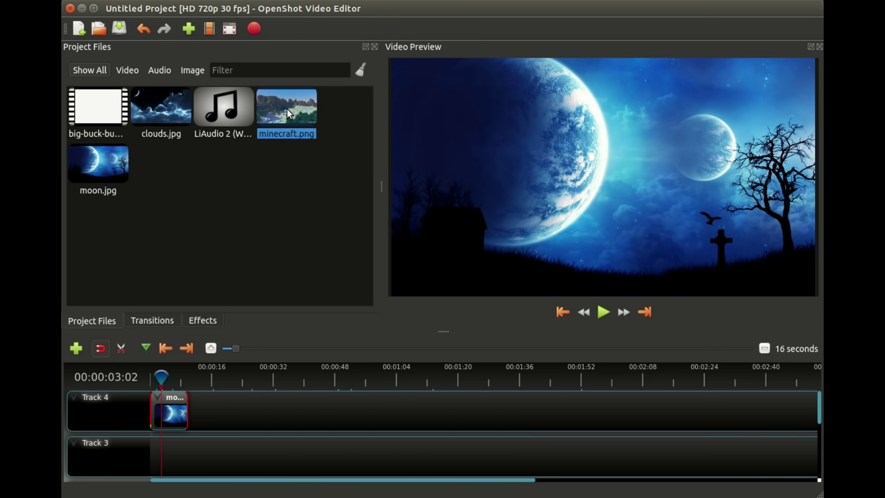
left_click_drag(289, 114, 209, 408)
left_click(198, 372)
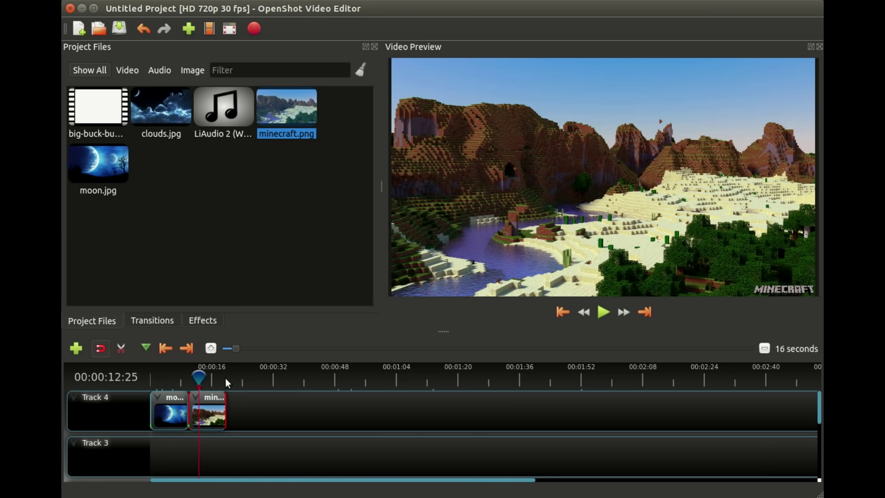
left_click(215, 378)
left_click(180, 376)
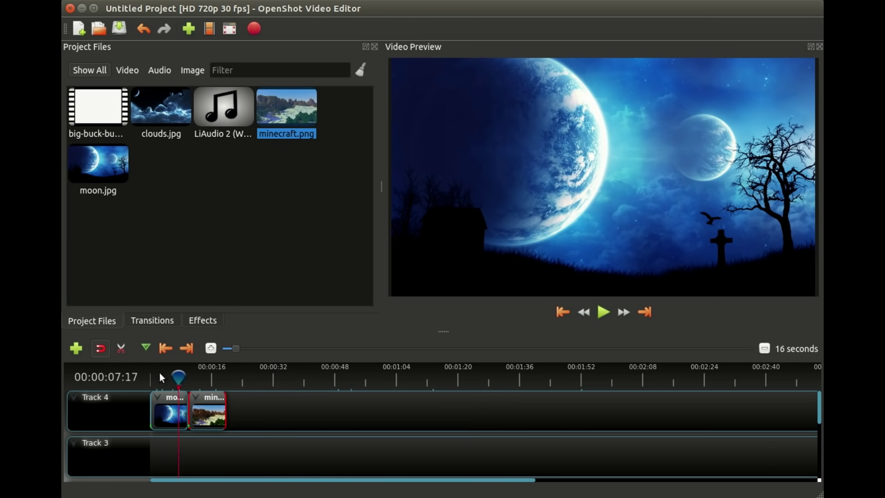
mouse_move(161, 377)
left_mouse_down()
mouse_move(207, 374)
mouse_move(169, 375)
left_mouse_up()
Rearrange the clips so moon then minecraft sit back to back, and add clouds.jpg after them
left_click_drag(206, 411, 287, 411)
left_click_drag(185, 408, 156, 412)
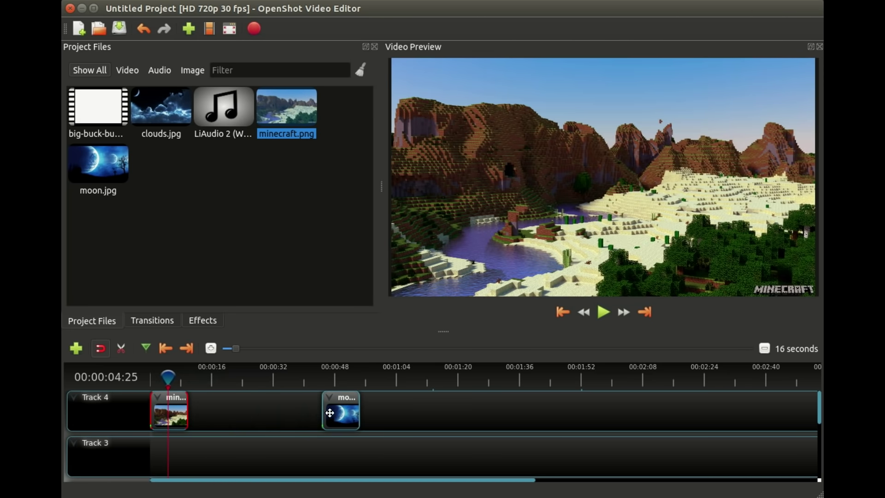
left_click_drag(334, 412, 201, 412)
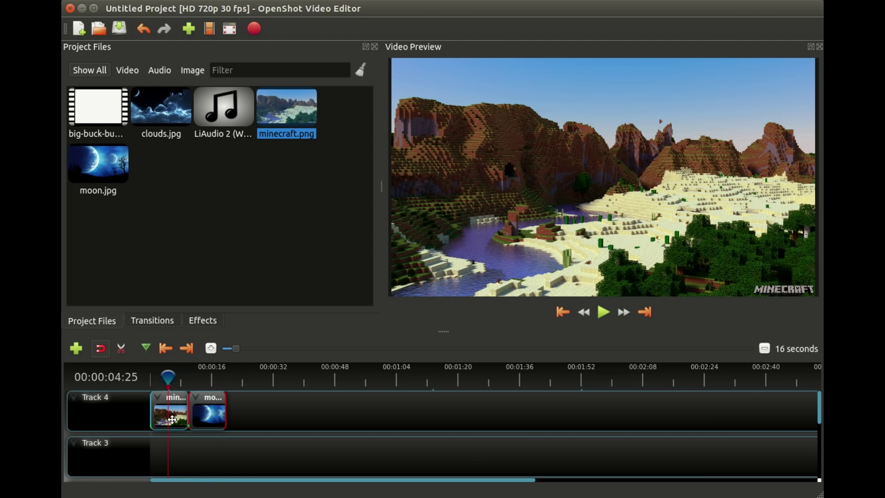
left_click_drag(170, 415, 279, 415)
left_click_drag(213, 413, 175, 413)
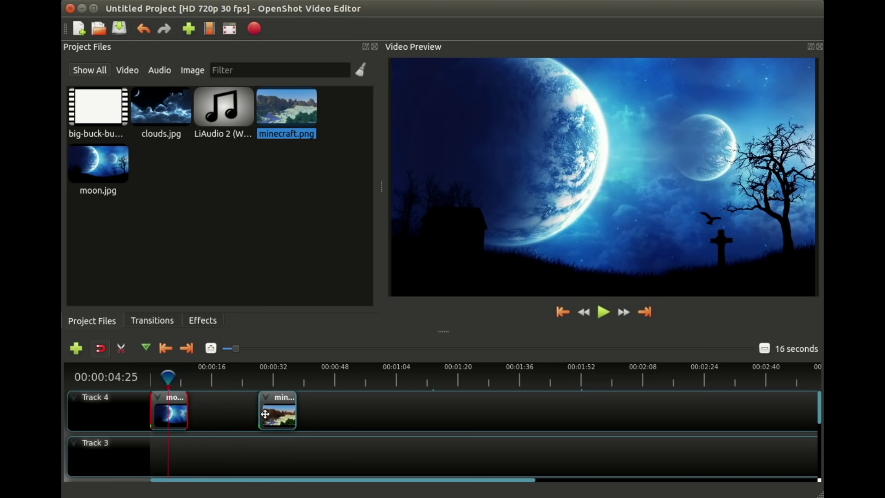
left_click_drag(282, 411, 213, 412)
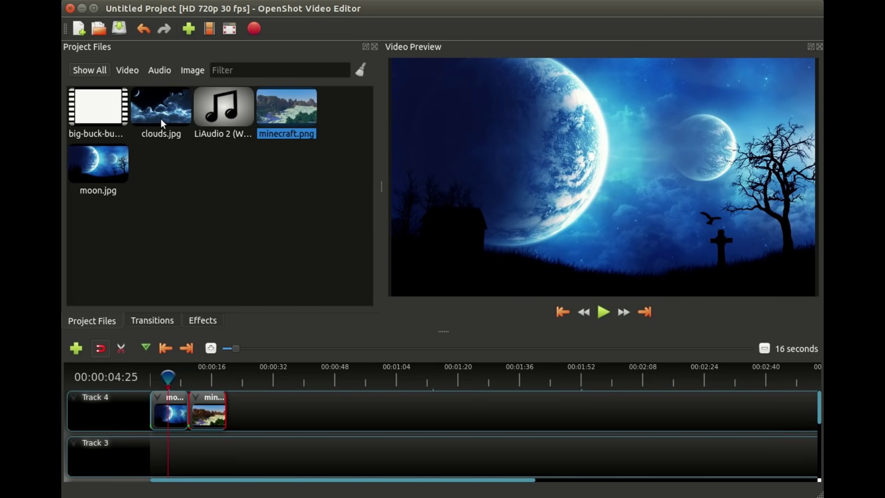
left_click_drag(160, 118, 249, 410)
Step the playhead back across the clouds, minecraft and moon clips
left_click(244, 371)
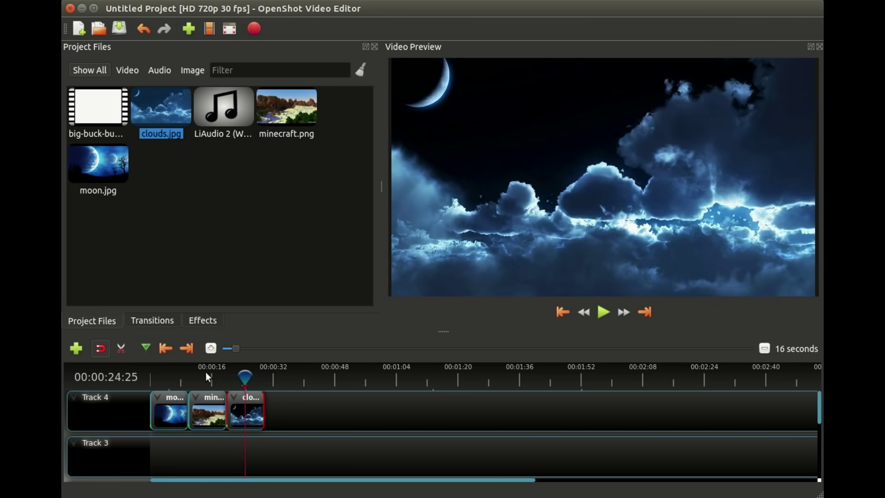
left_click(205, 372)
left_click(175, 373)
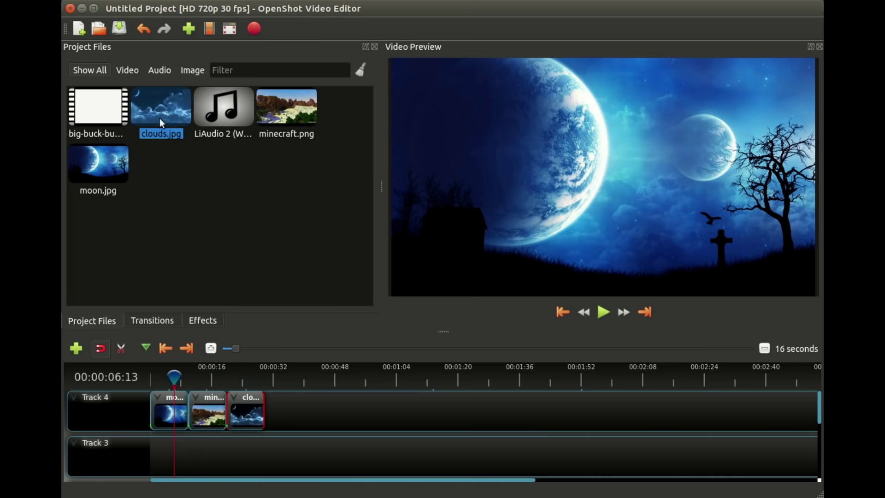
Add the big-buck-bunny trailer after clouds.jpg and scrub to its ONE BIG RABBIT title
left_click_drag(96, 109, 322, 411)
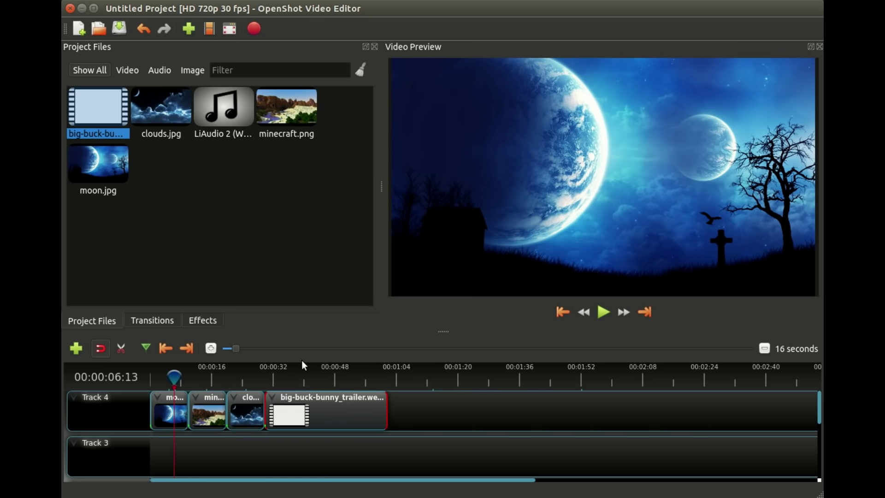
left_click(281, 374)
left_click(322, 374)
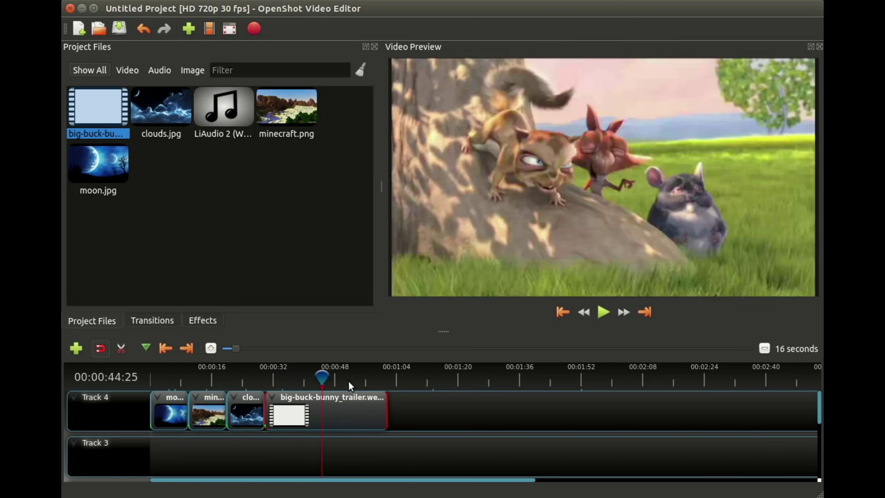
left_click_drag(359, 380, 284, 378)
Drop LiAudio 2 at the start of Track 3 under the moon clip and scrub from the beginning
left_click(214, 117)
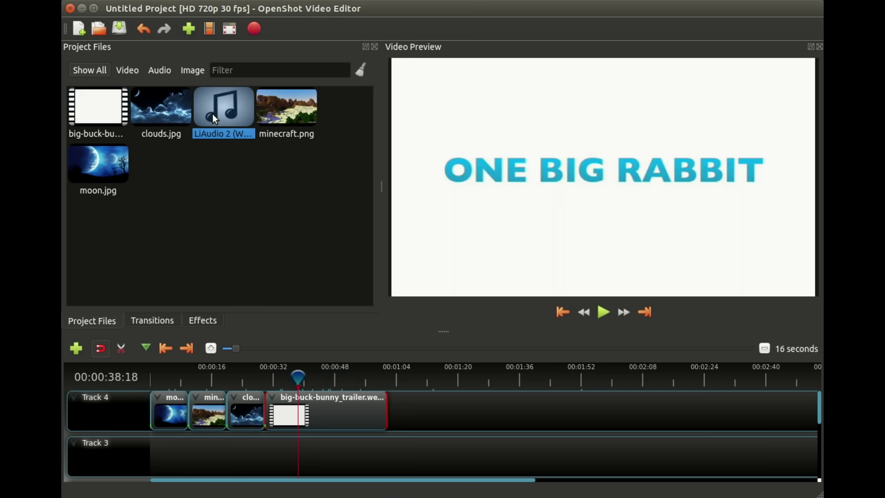
left_click_drag(214, 119, 157, 445)
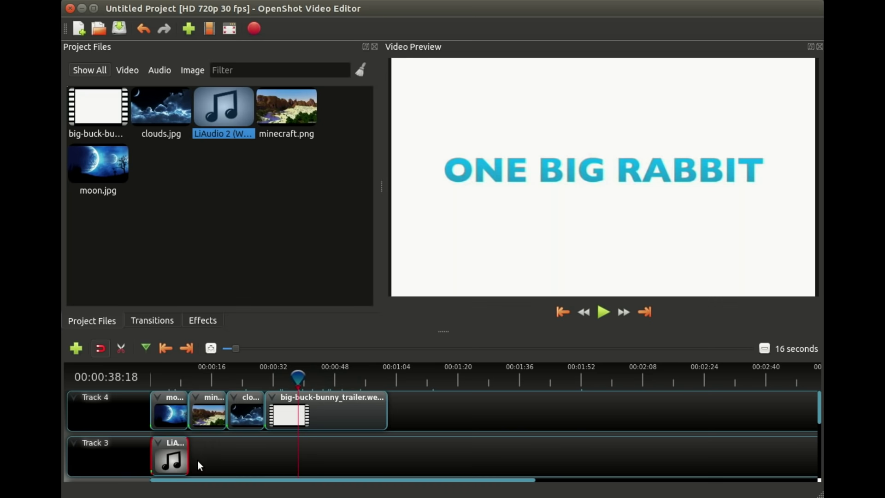
left_click(158, 378)
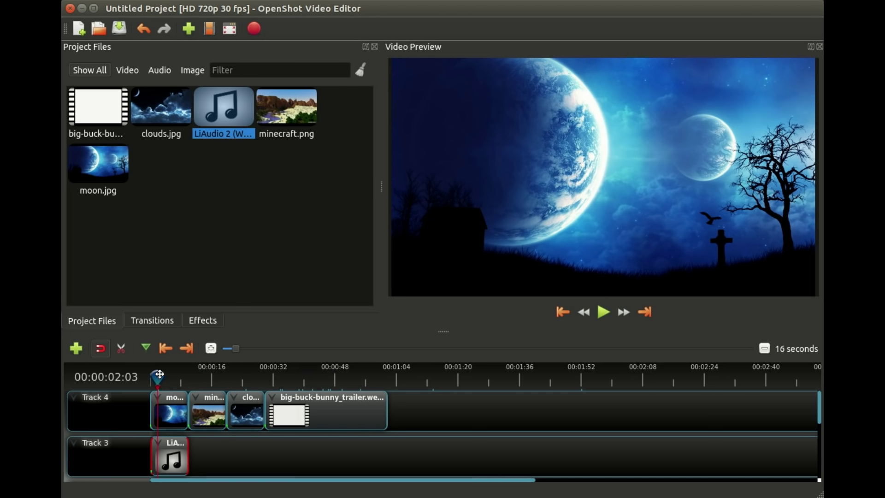
mouse_move(159, 374)
left_mouse_down()
mouse_move(180, 375)
mouse_move(166, 374)
left_mouse_up()
scroll(181, 433, "down", 5)
scroll(181, 432, "up", 5)
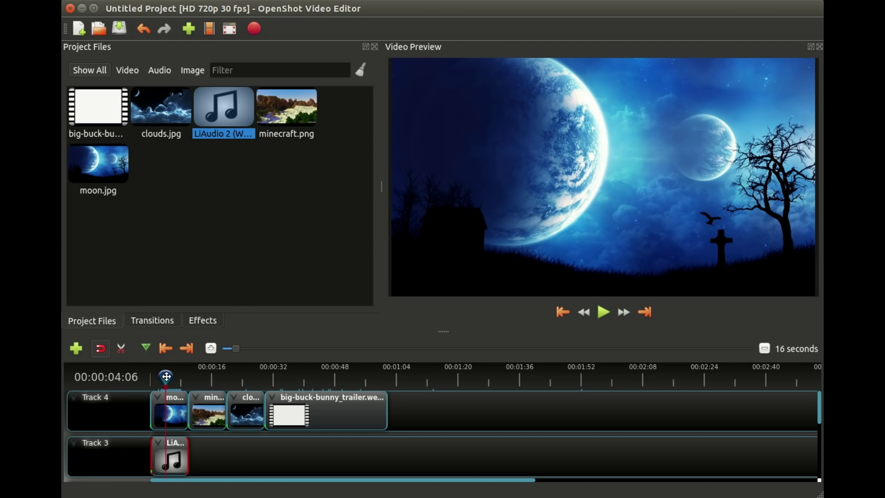
Play back from the start to the bunny trailer, then rubber-band select all clips on Tracks 3 and 4
left_click_drag(165, 377, 149, 377)
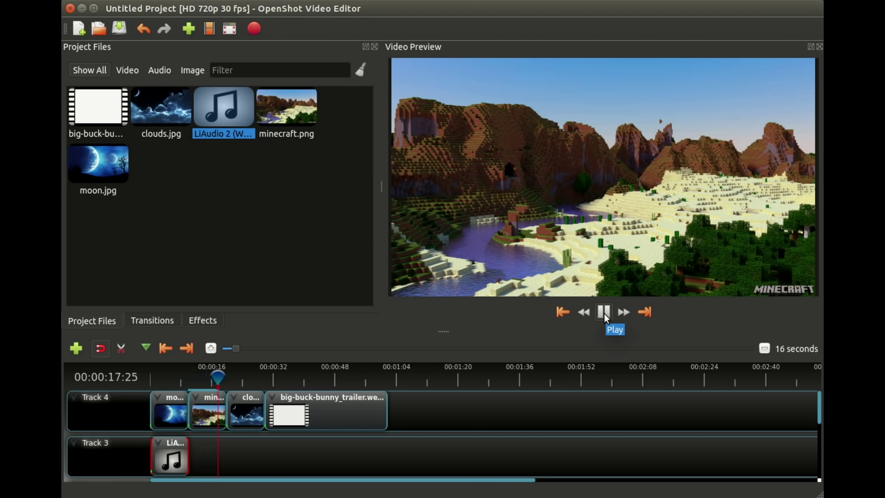
left_click(604, 313)
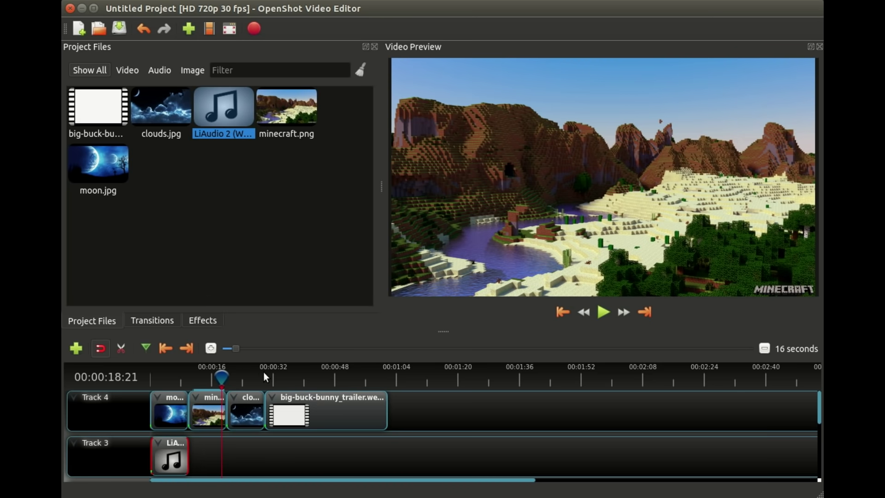
left_click(250, 377)
left_click(316, 376)
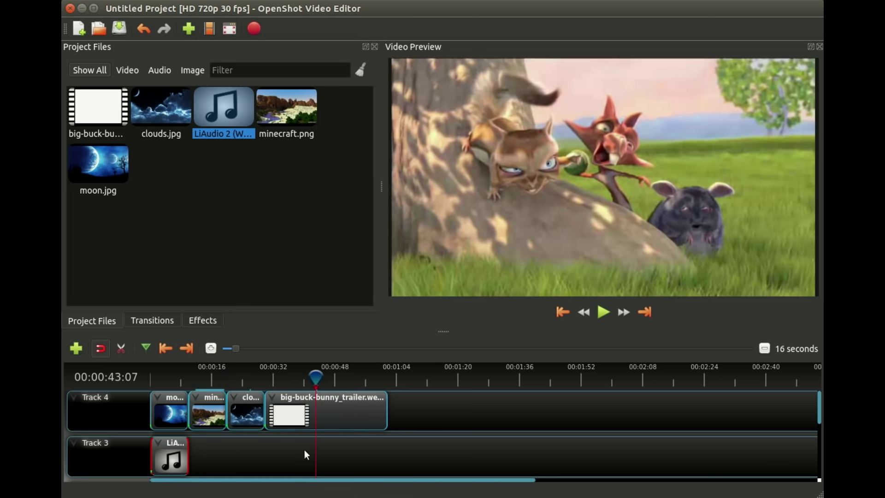
left_click_drag(415, 460, 163, 410)
Delete the selected moon, minecraft, clouds, bunny trailer and LiAudio 2 clips from the timeline
right_click(168, 406)
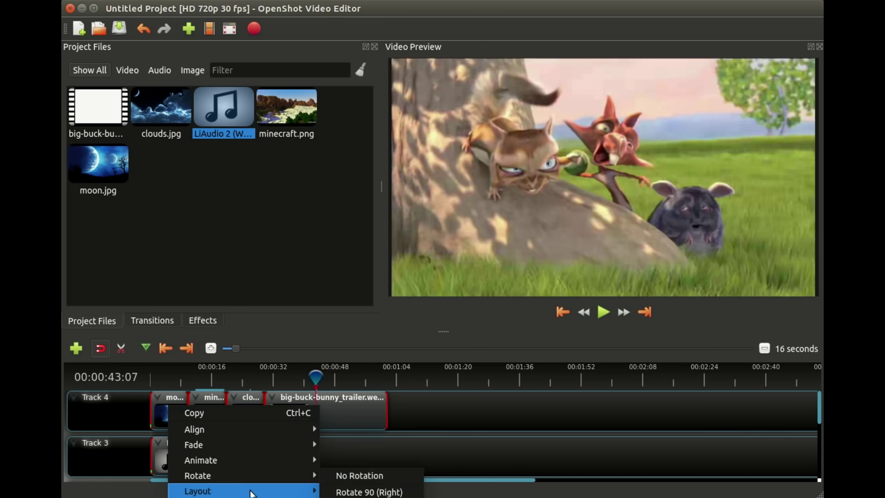
mouse_move(252, 445)
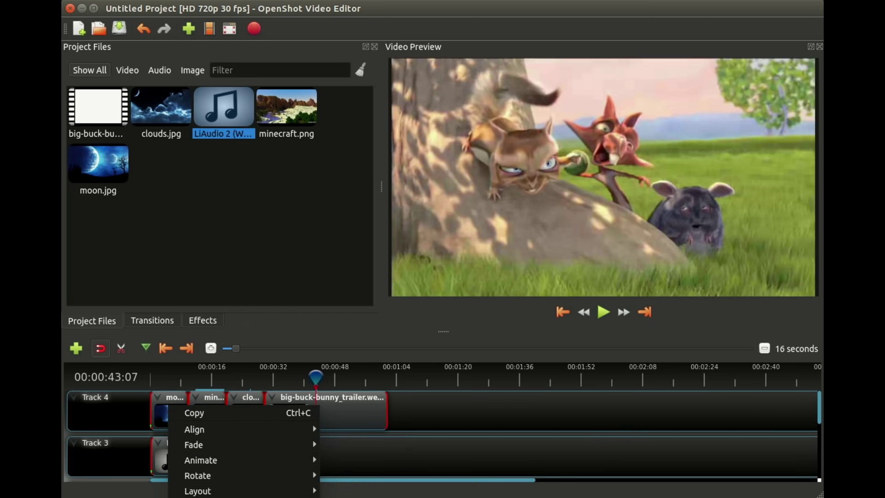
key("Delete")
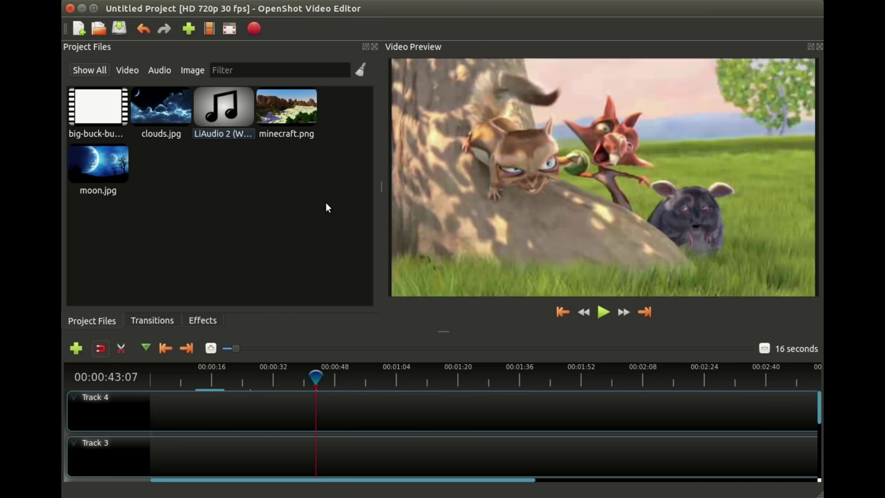
Open Add to Timeline for all five files and shuffle to moon, minecraft, LiAudio 2, clouds, bunny trailer
left_click_drag(325, 203, 89, 101)
right_click(93, 105)
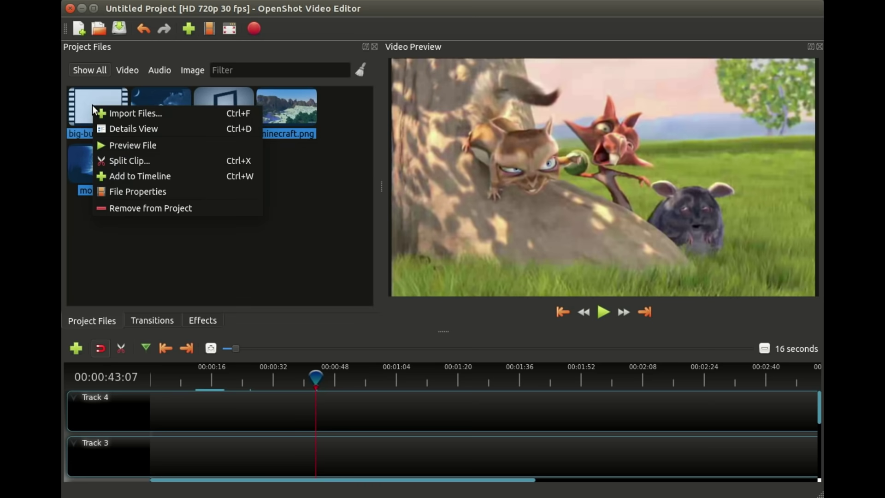
left_click(158, 176)
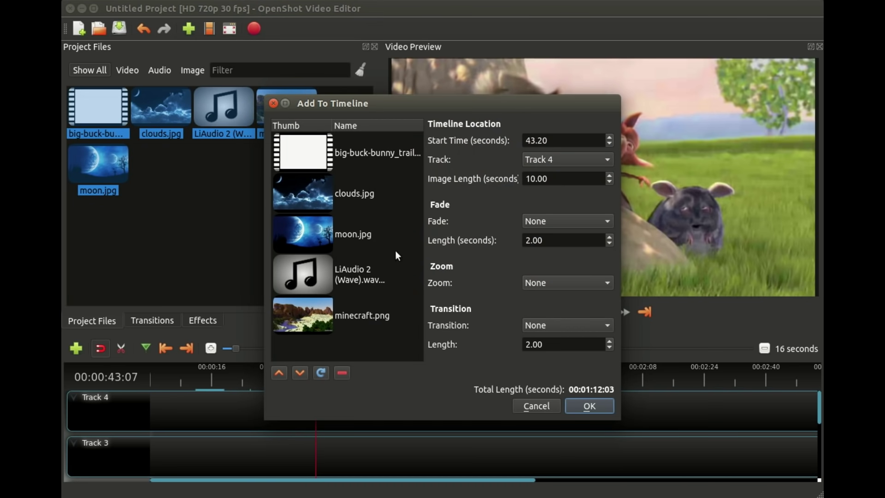
left_click(322, 374)
left_click(323, 374)
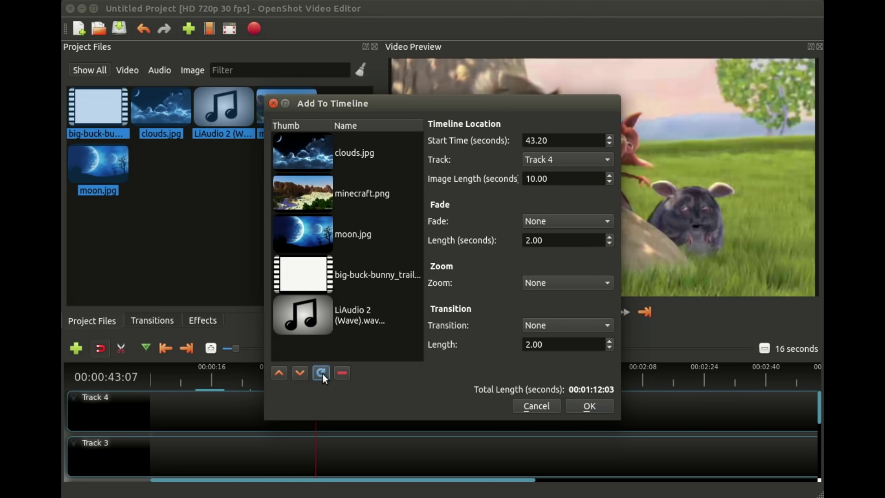
left_click(323, 374)
left_click(322, 374)
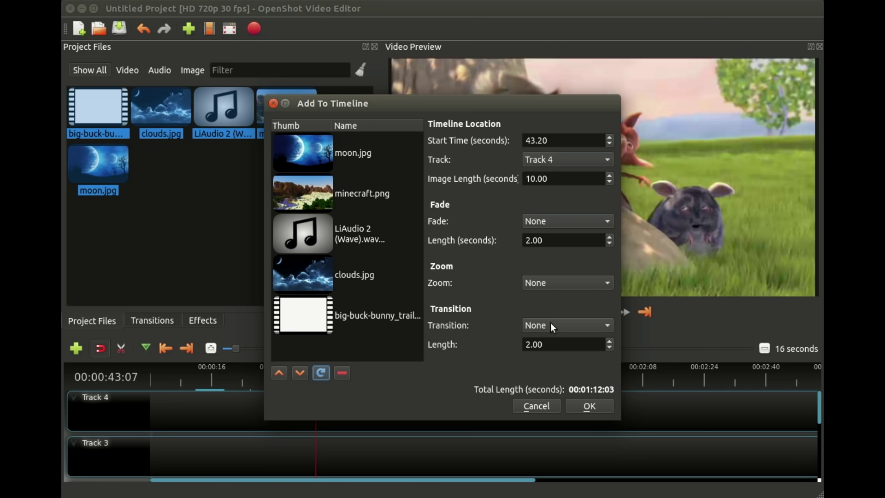
Confirm adding the five files to Track 4 and scrub through the new clips
left_click(590, 405)
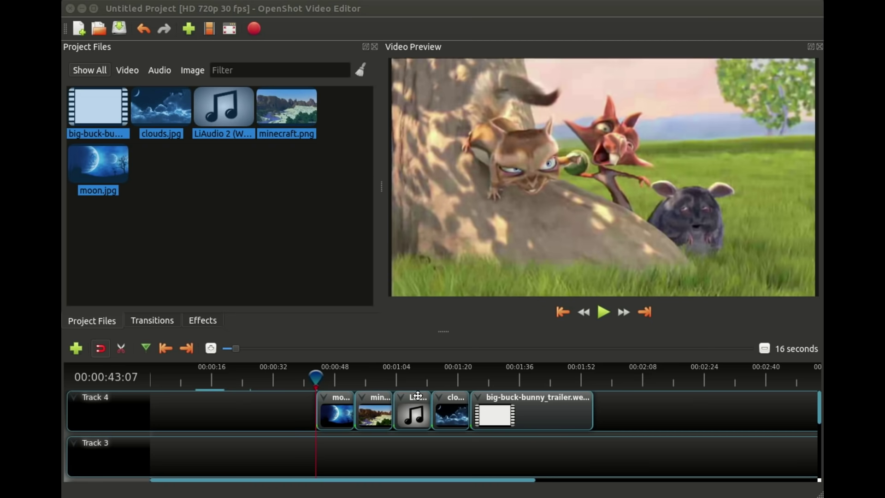
left_click_drag(338, 372, 520, 372)
left_click(335, 374)
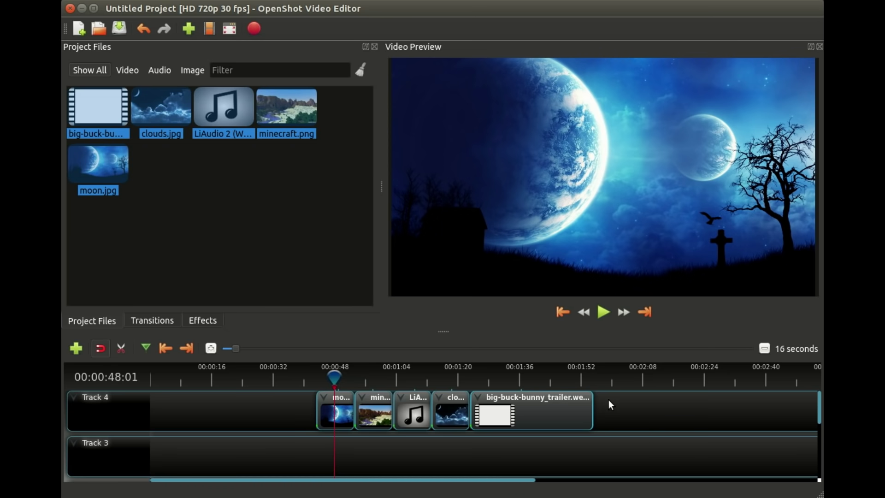
Select all five clips and slide the sequence to the start of Track 4
left_click(225, 371)
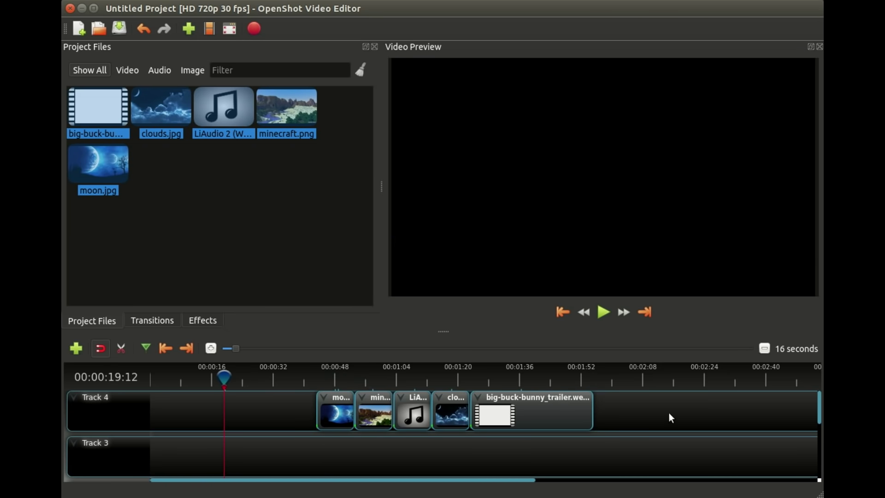
left_click_drag(613, 411, 327, 426)
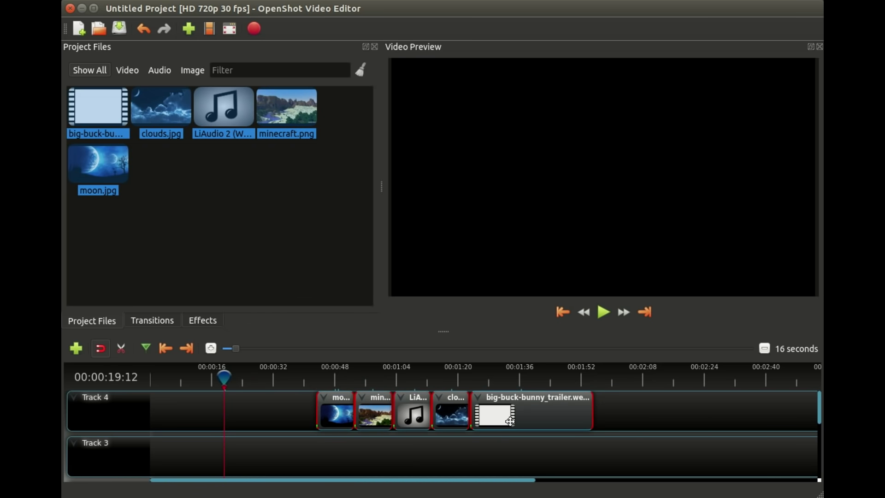
left_click_drag(538, 406, 357, 400)
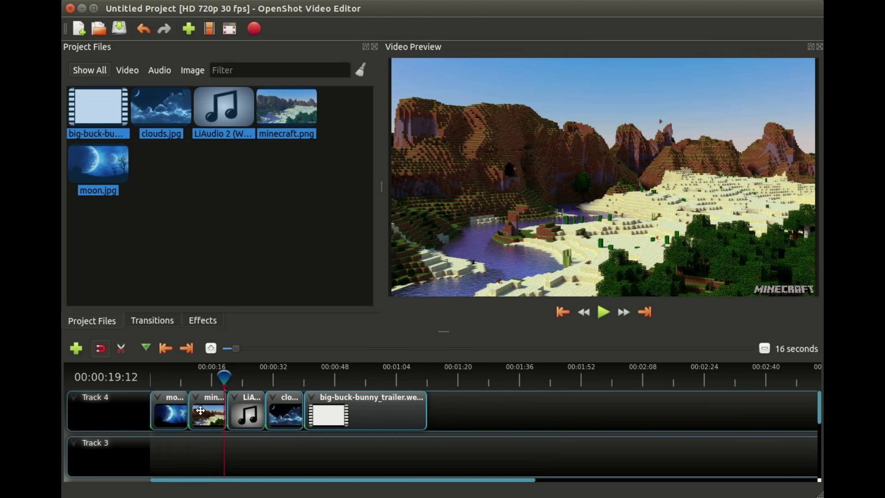
left_click(309, 451)
Delete the LiAudio 2, clouds and bunny trailer clips, then zoom the timeline in
left_click_drag(511, 409, 242, 409)
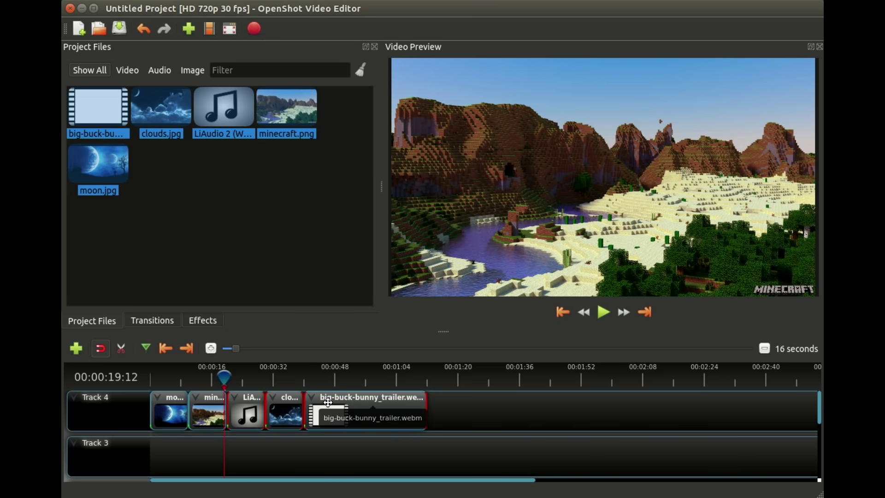
key("Delete")
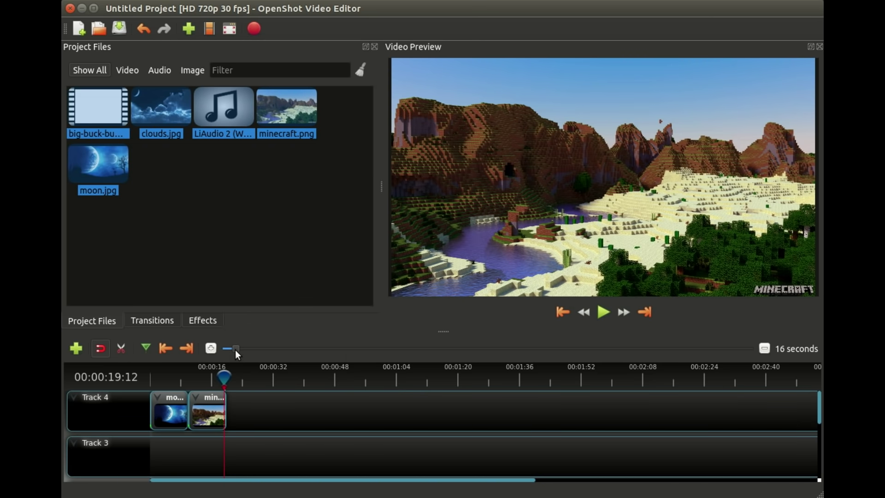
mouse_move(236, 349)
left_mouse_down()
mouse_move(272, 349)
mouse_move(231, 349)
left_mouse_up()
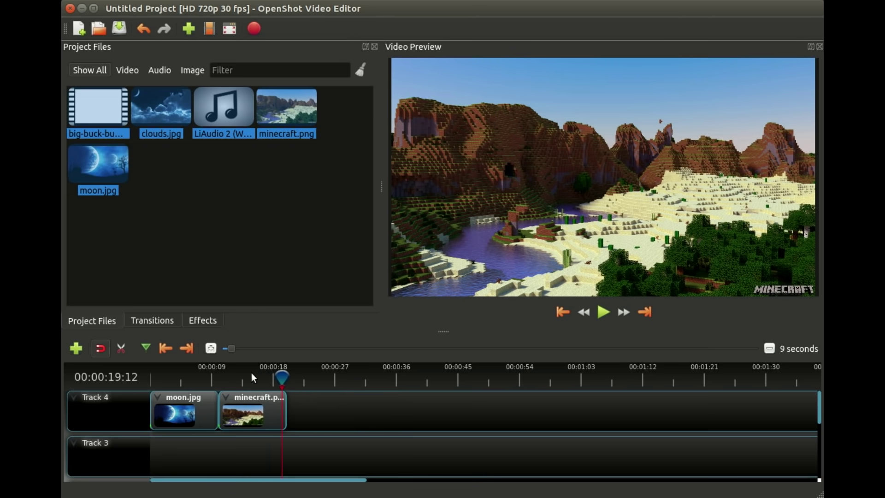
Scrub the playhead through the moon clip and return it to about 6 seconds
left_click(351, 377)
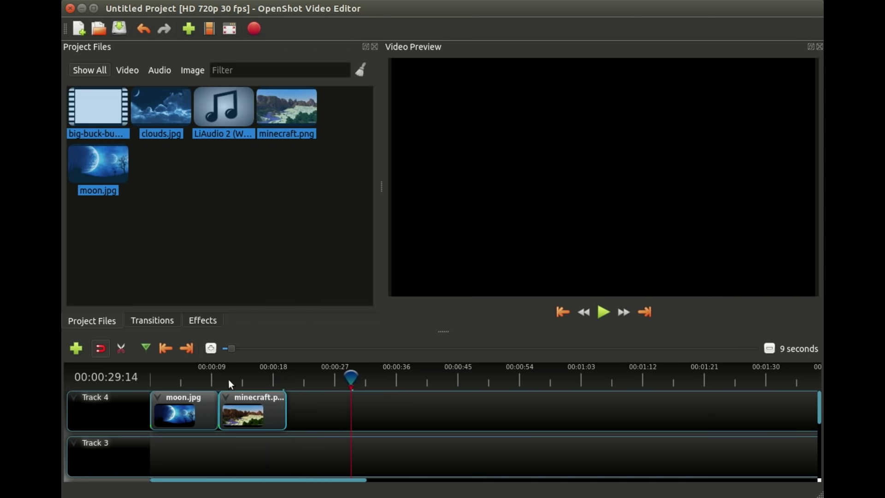
left_click(197, 377)
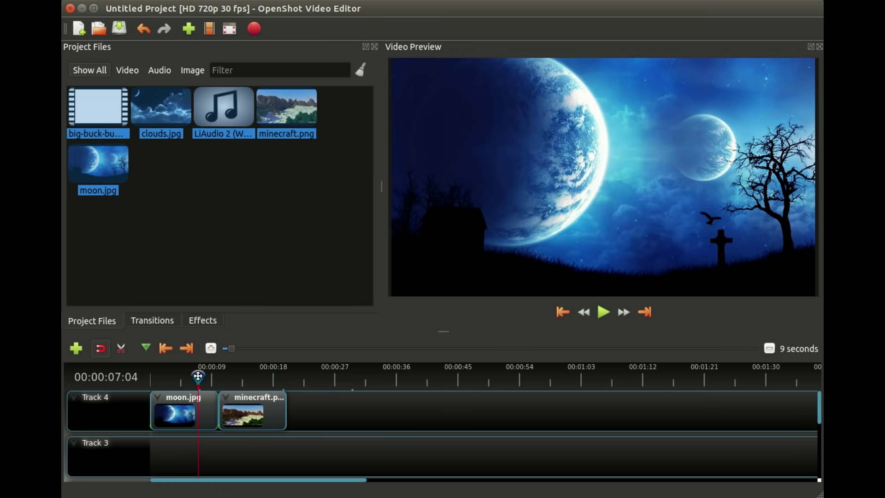
mouse_move(197, 377)
left_mouse_down()
mouse_move(230, 377)
mouse_move(209, 377)
left_mouse_up()
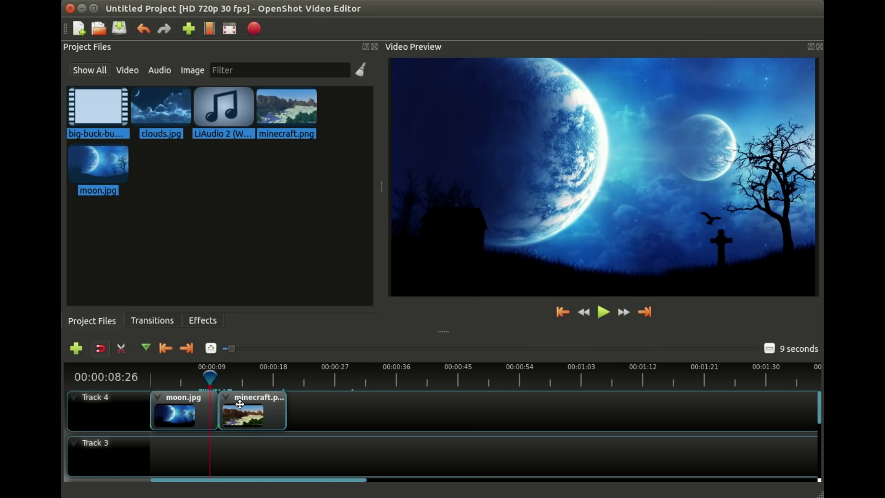
left_click(195, 377)
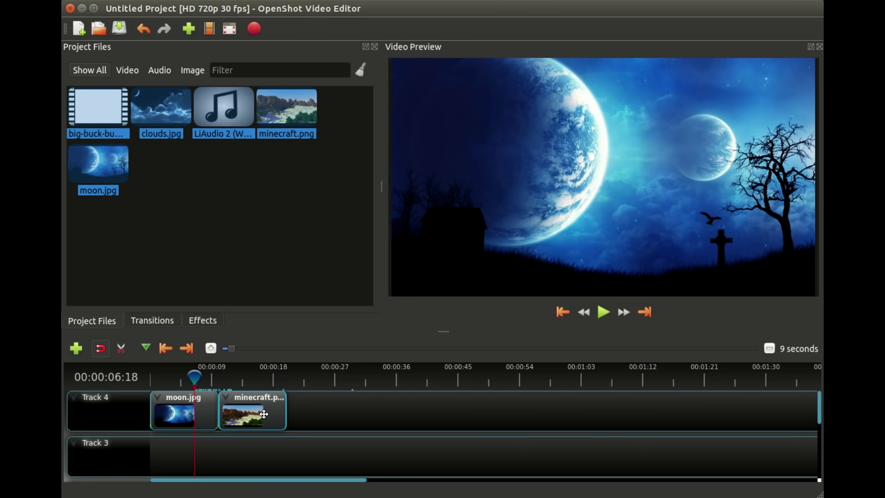
Drag minecraft left to overlap the end of moon.jpg, then play and scrub the dissolve
left_click_drag(260, 414, 238, 414)
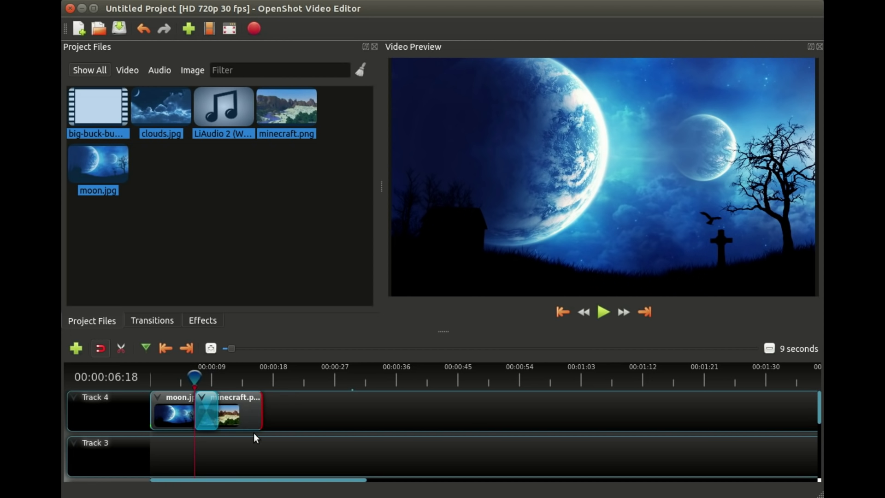
left_click(167, 375)
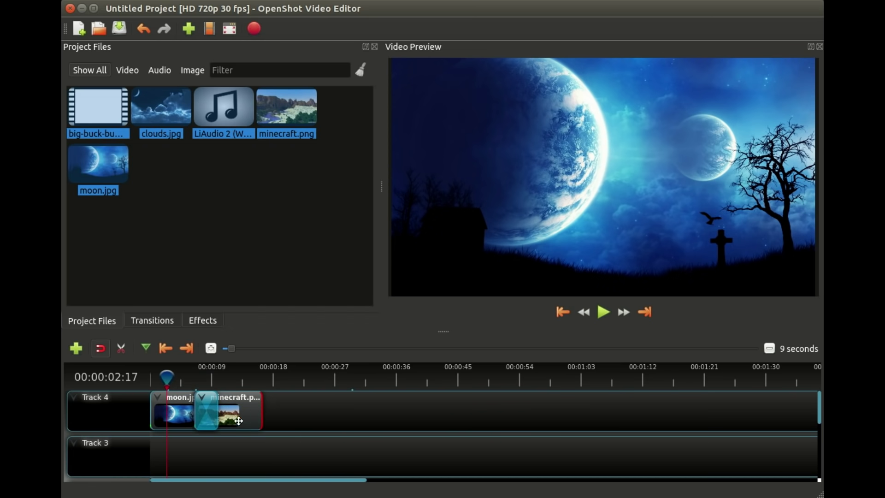
left_click(192, 374)
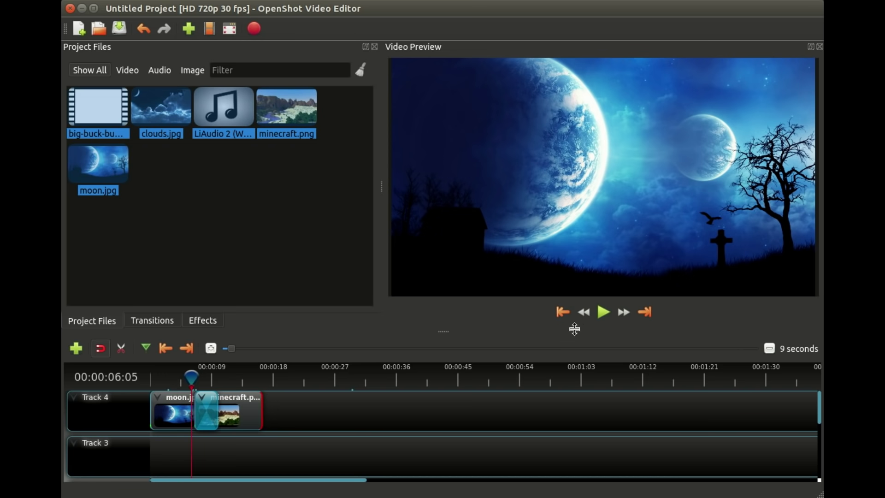
left_click(604, 311)
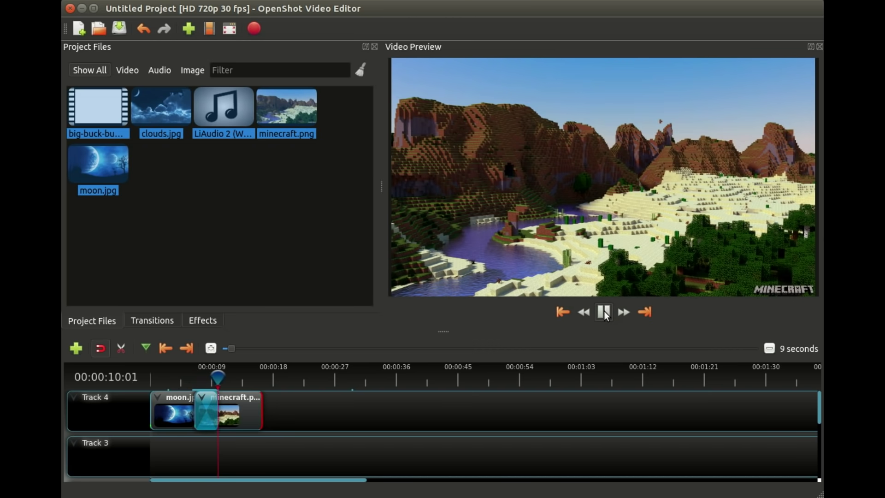
left_click(603, 311)
left_click(205, 374)
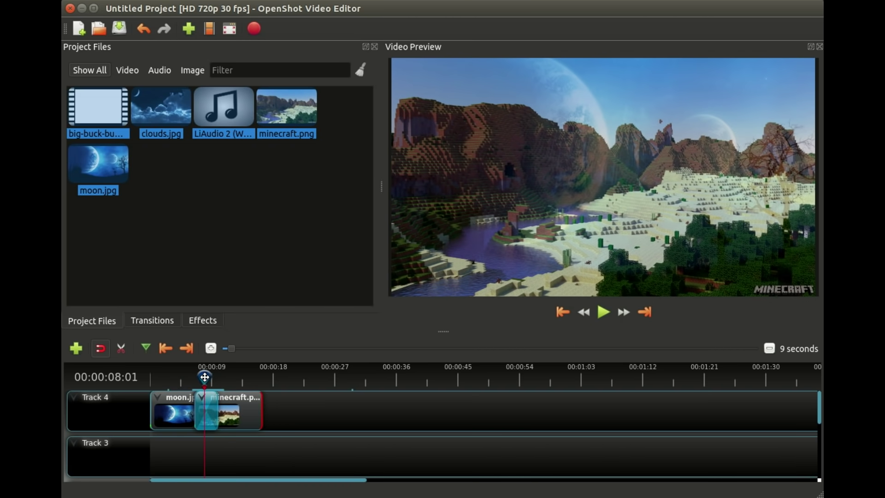
left_click_drag(205, 374, 210, 377)
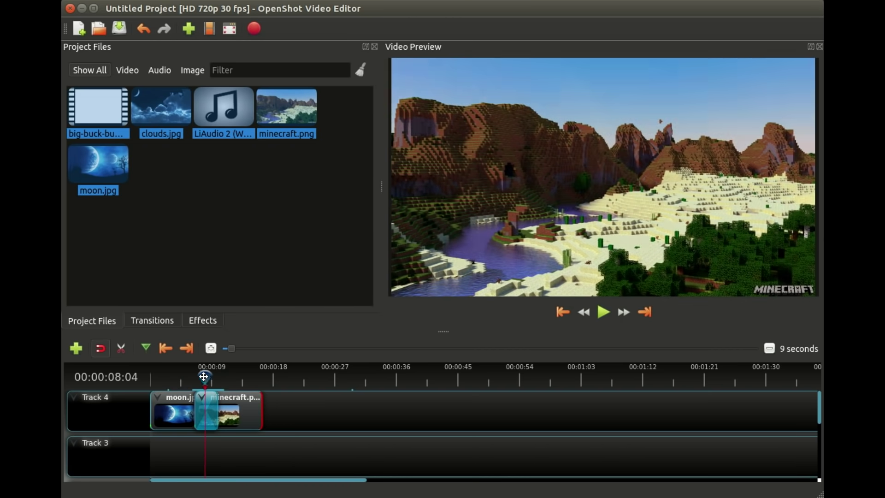
left_click_drag(202, 376, 190, 377)
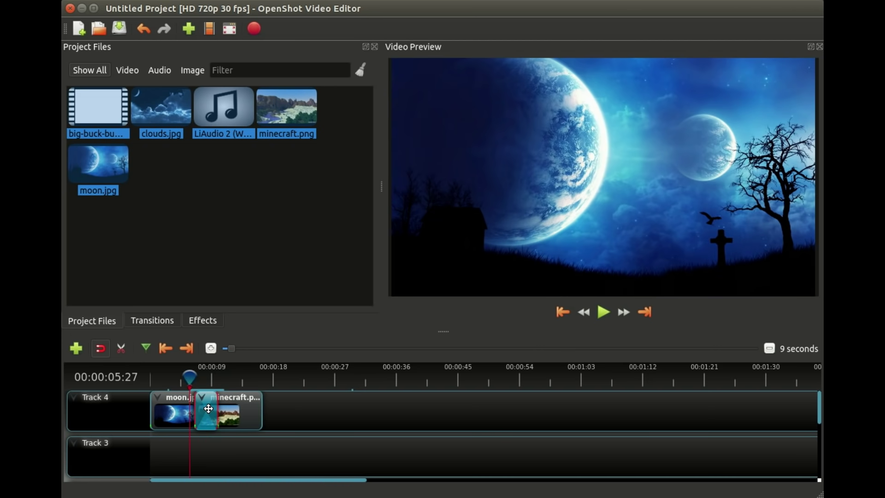
Delete the transition, move moon.jpg to about 16 s, and overlap minecraft with its end
key("Delete")
left_click_drag(208, 409, 371, 417)
left_click_drag(206, 410, 305, 412)
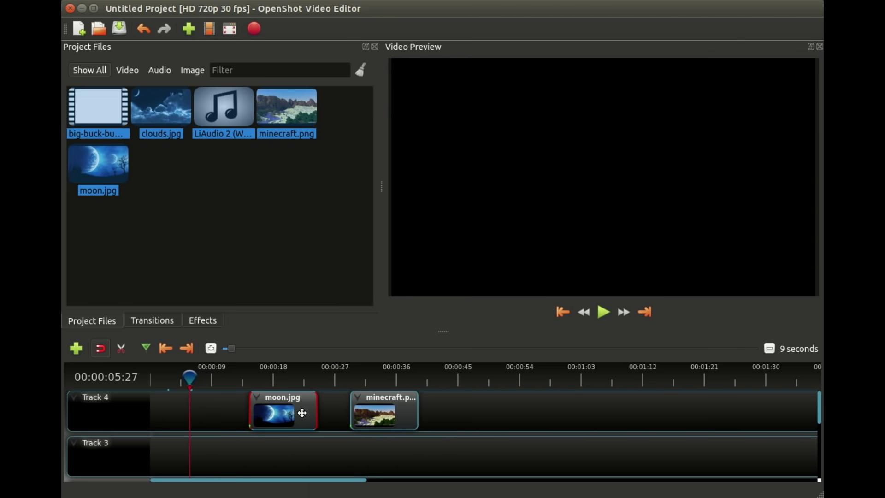
left_click_drag(404, 418, 322, 419)
Play the moon-to-minecraft fade from about 18 seconds, then select both clips
left_click(275, 374)
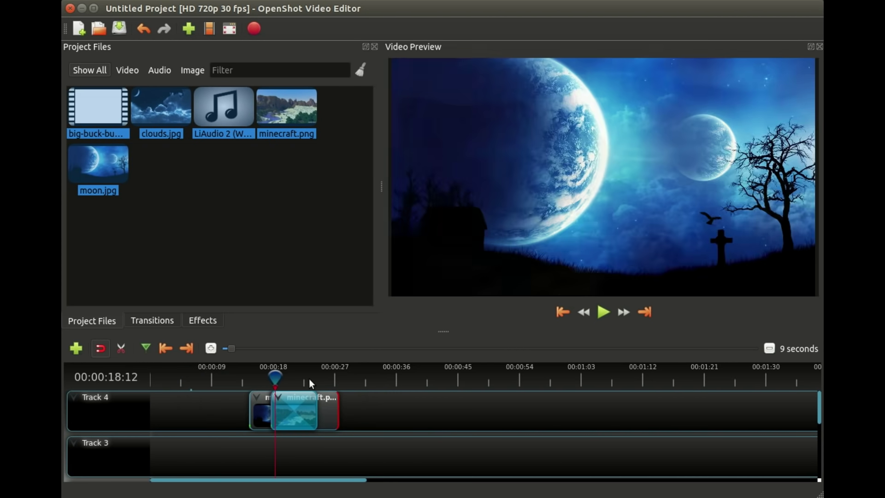
left_click(602, 312)
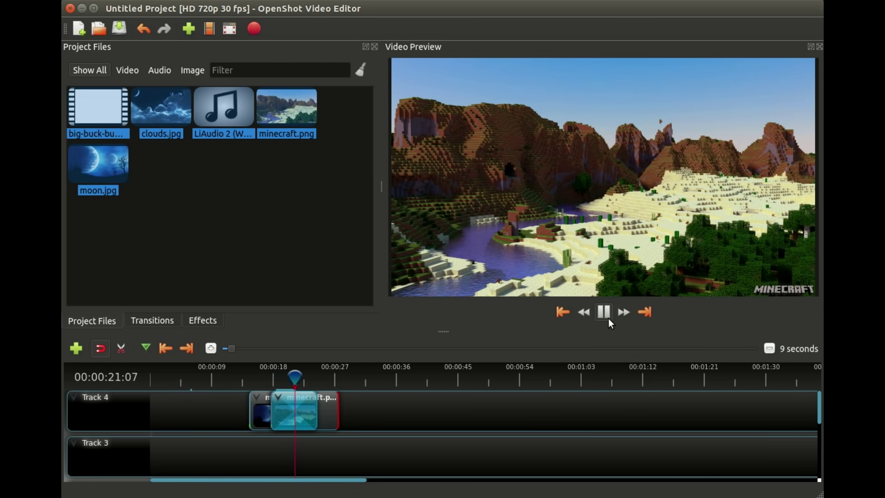
left_click(604, 315)
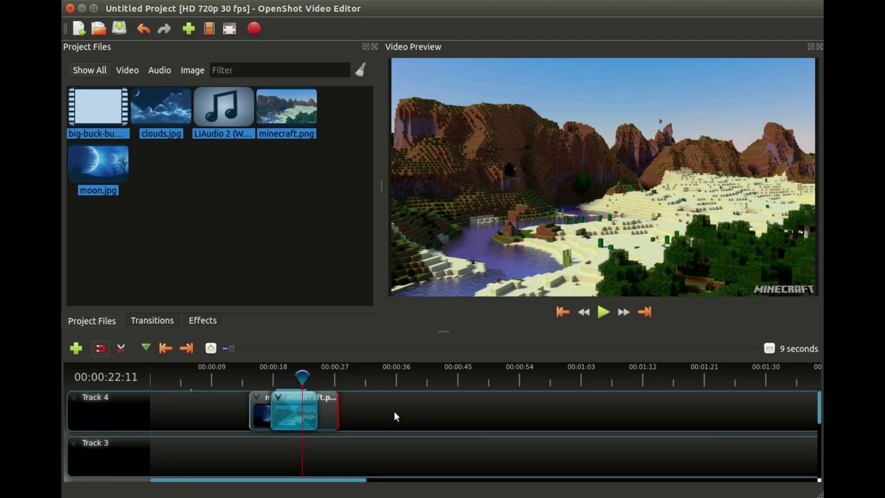
left_click_drag(423, 413, 248, 407)
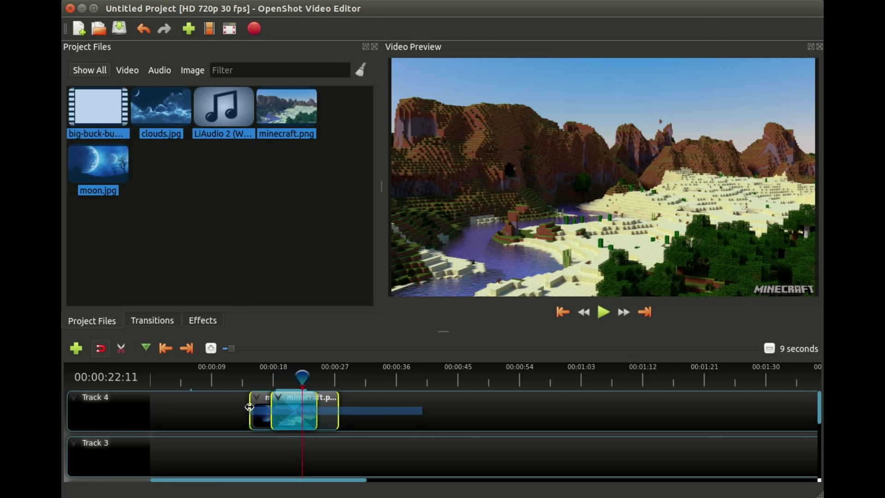
Place the Puzzle transition over the overlap of the moon and minecraft clips
left_click(294, 407)
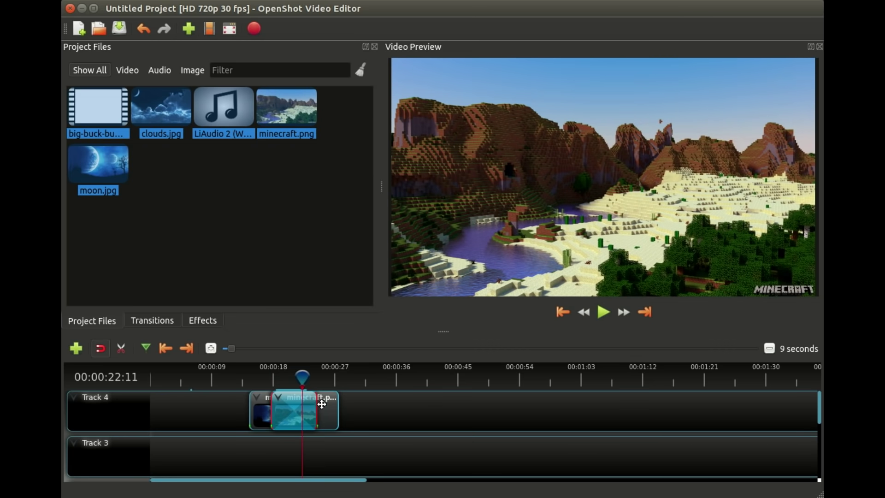
left_click(152, 323)
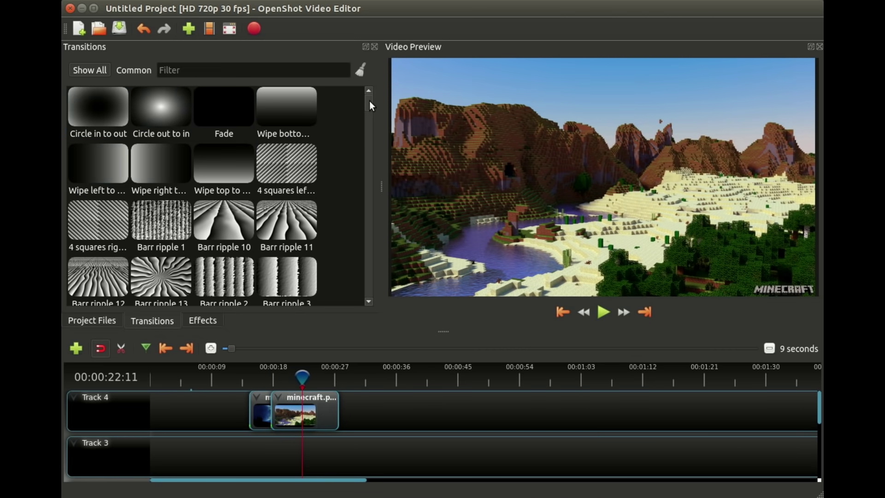
left_click_drag(369, 101, 360, 218)
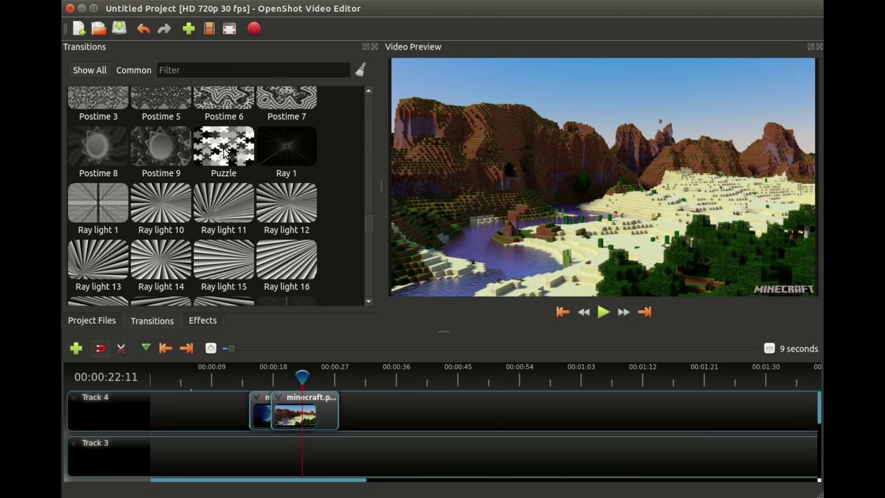
left_click_drag(225, 152, 278, 392)
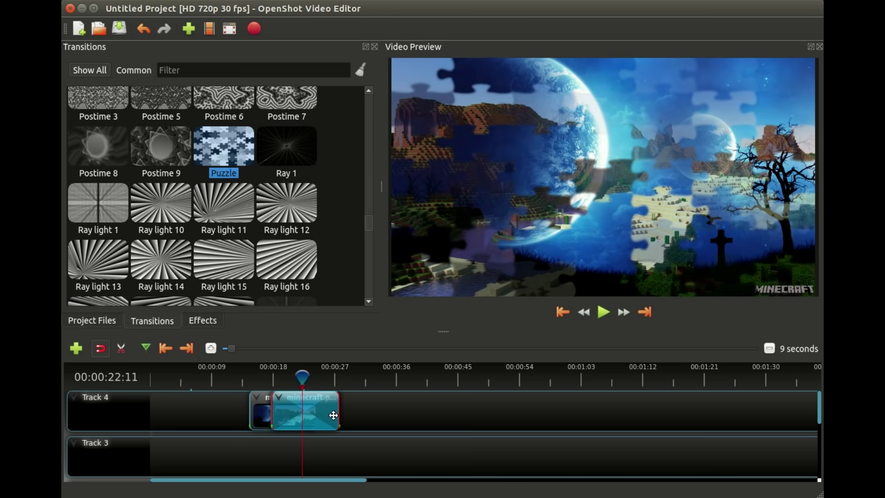
Preview the Puzzle transition from about 19 seconds
left_click(284, 375)
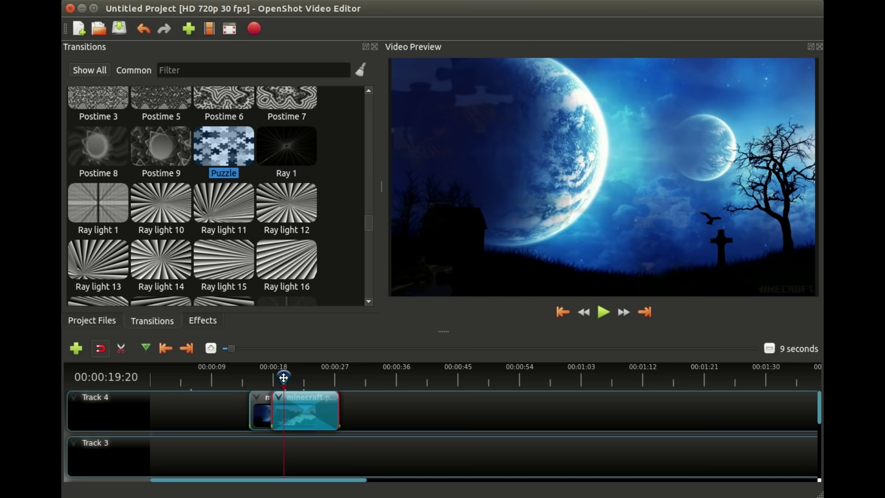
mouse_move(283, 377)
left_mouse_down()
mouse_move(304, 375)
mouse_move(281, 375)
left_mouse_up()
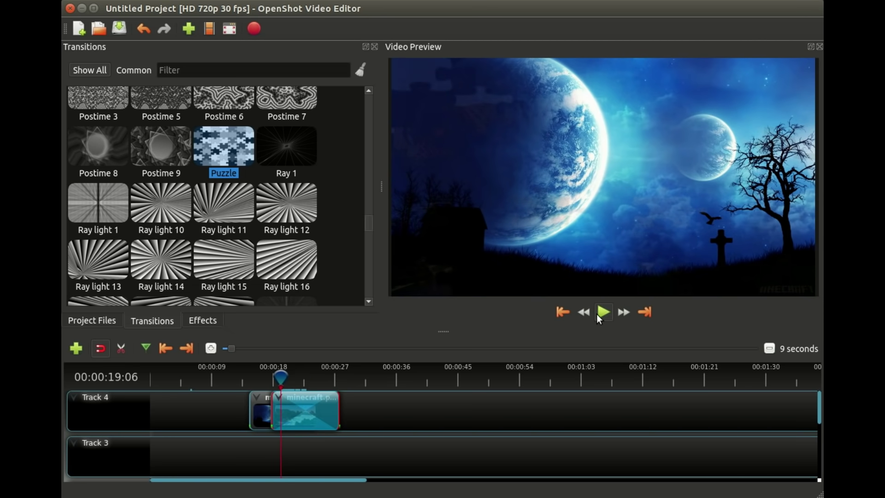
left_click(597, 315)
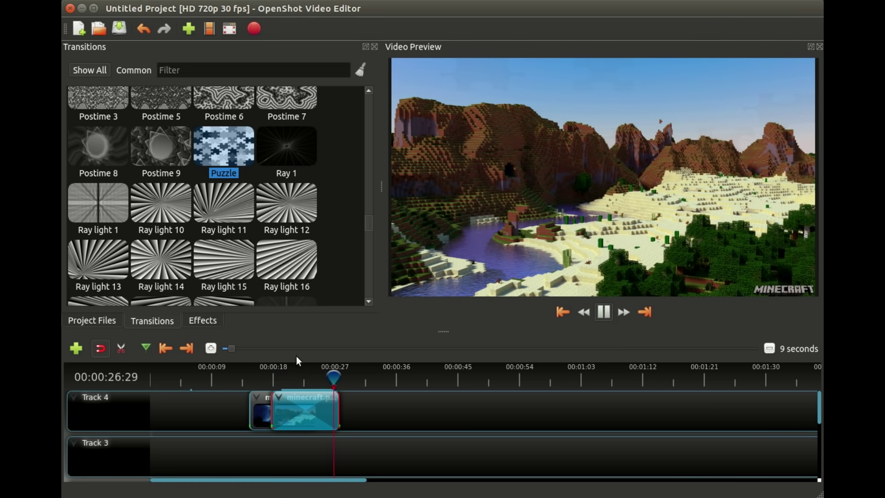
left_click(603, 312)
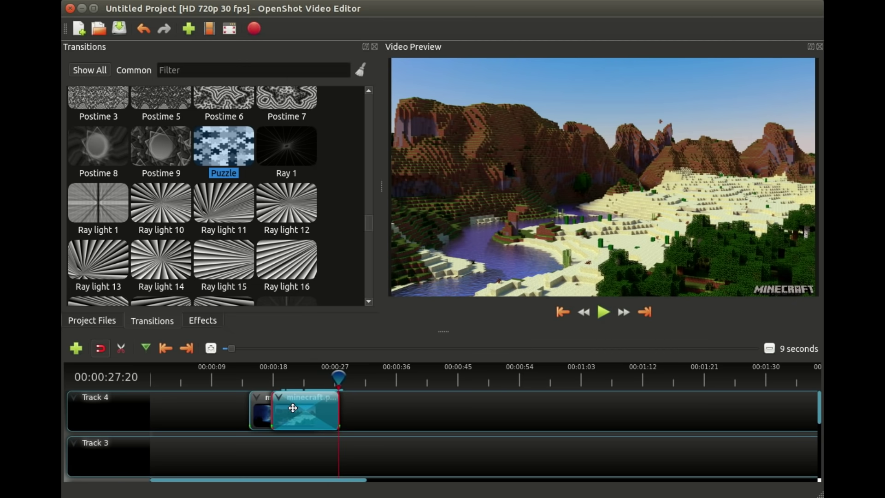
Select both clips on Track 4 and delete them
left_click_drag(300, 408, 426, 387)
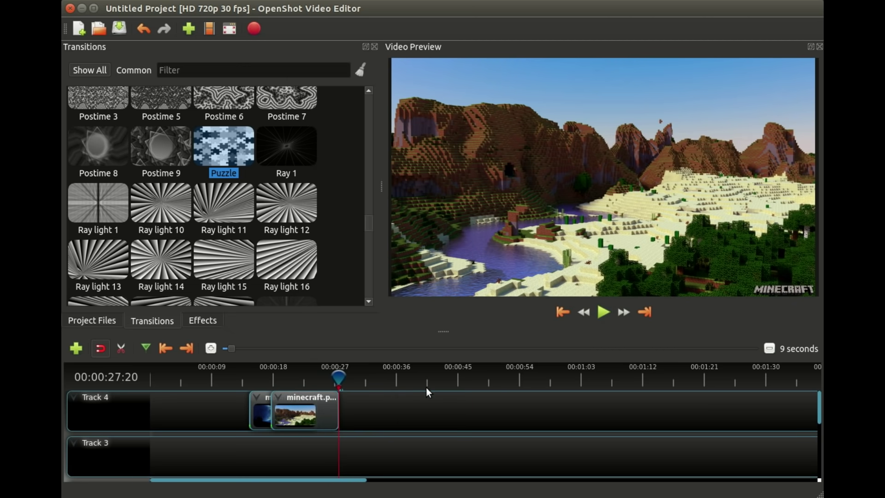
left_click_drag(195, 407, 329, 421)
key("Delete")
Add all five project files to Track 4 with Zoom In motion and Random transitions
left_click(92, 320)
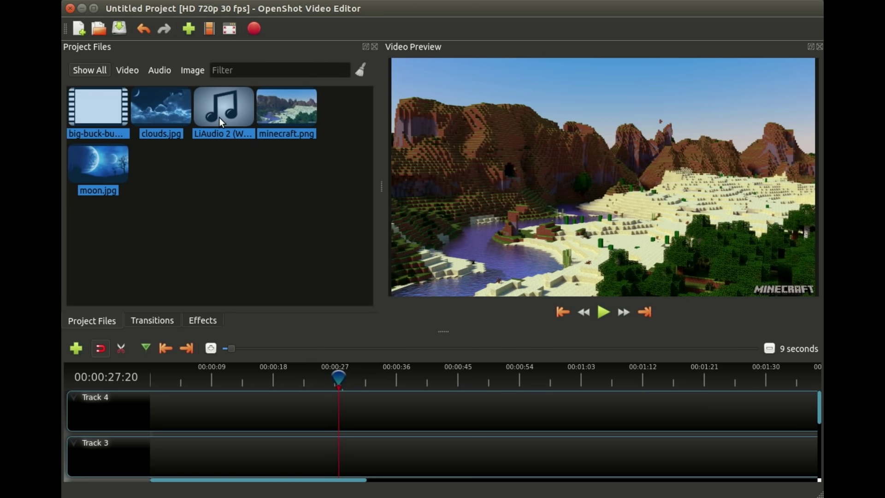
right_click(220, 102)
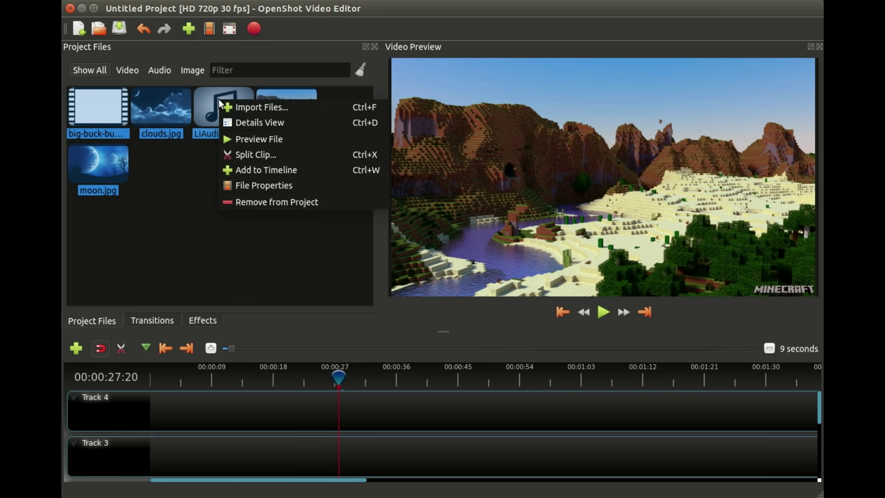
left_click(266, 170)
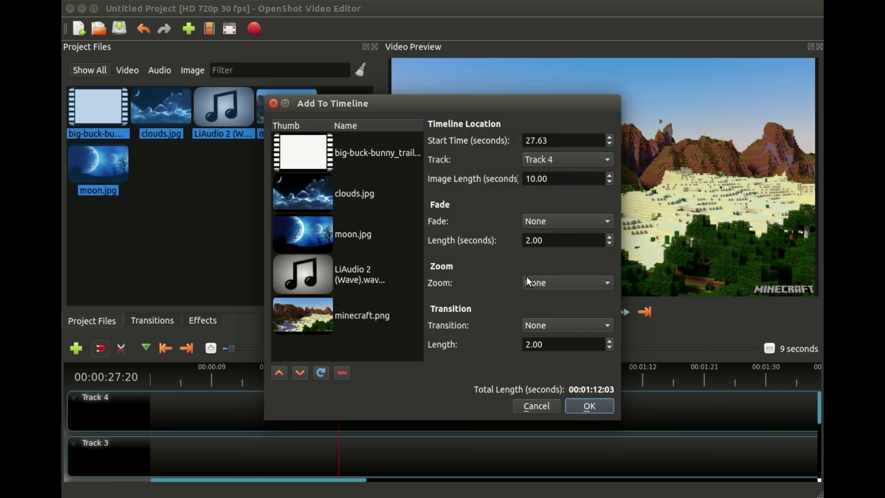
left_click(552, 285)
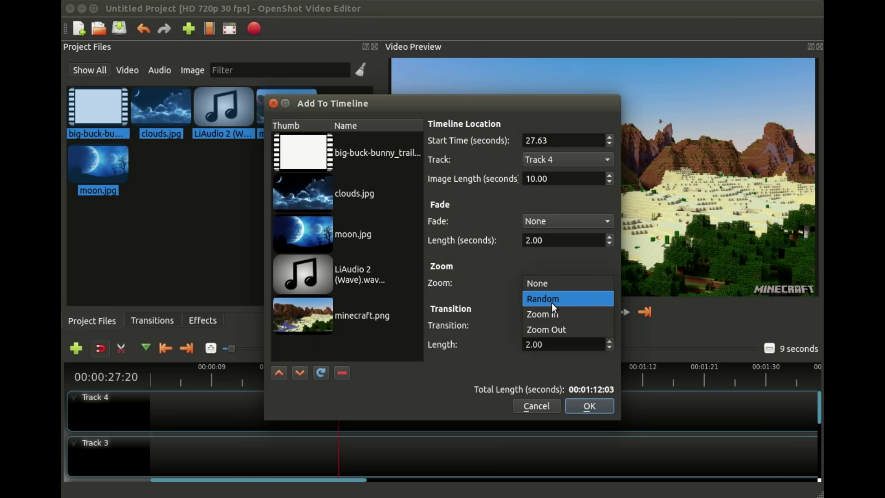
left_click(548, 316)
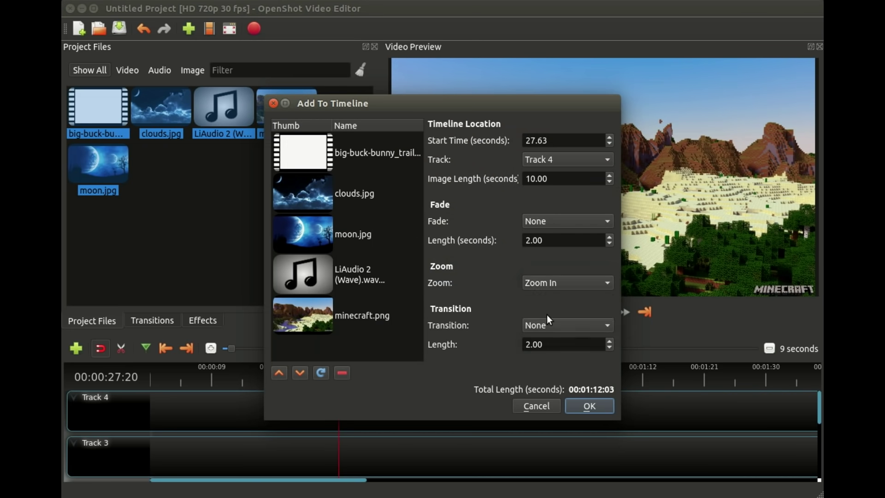
left_click(552, 322)
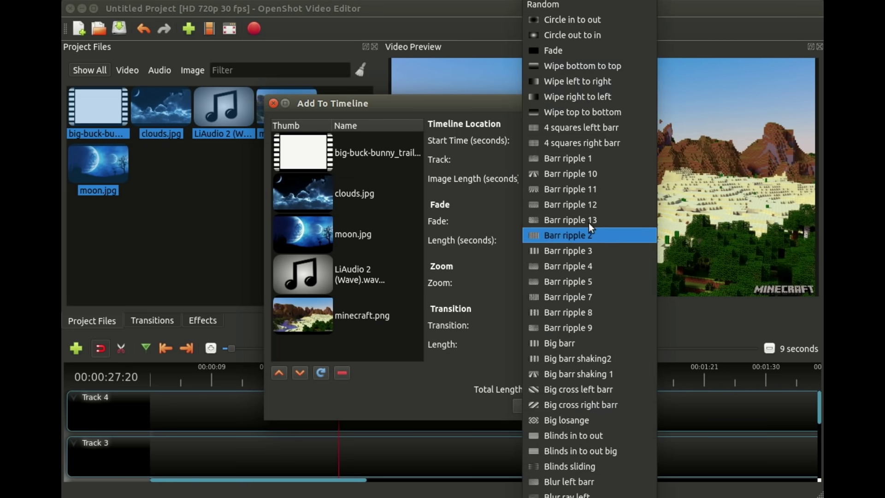
left_click(560, 7)
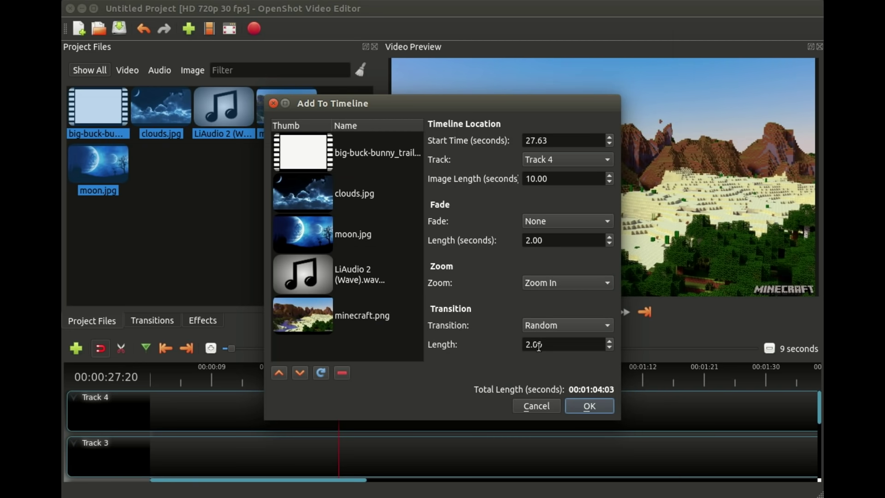
left_click(590, 405)
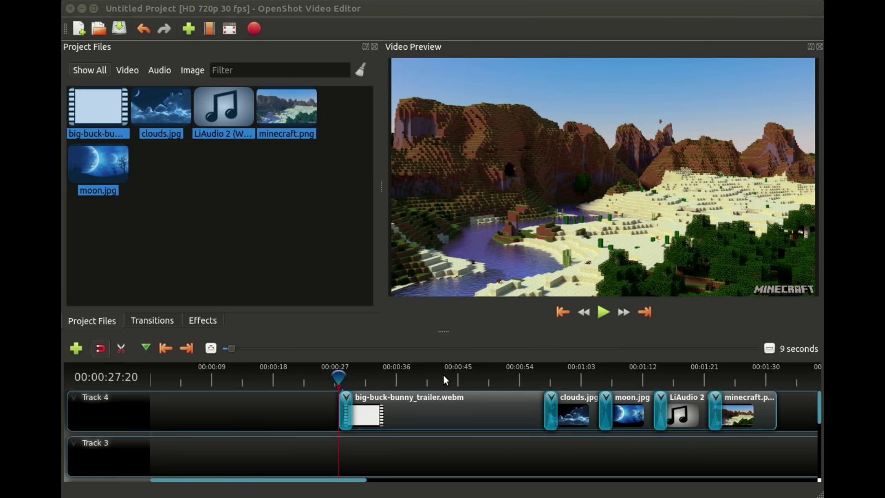
left_click(367, 373)
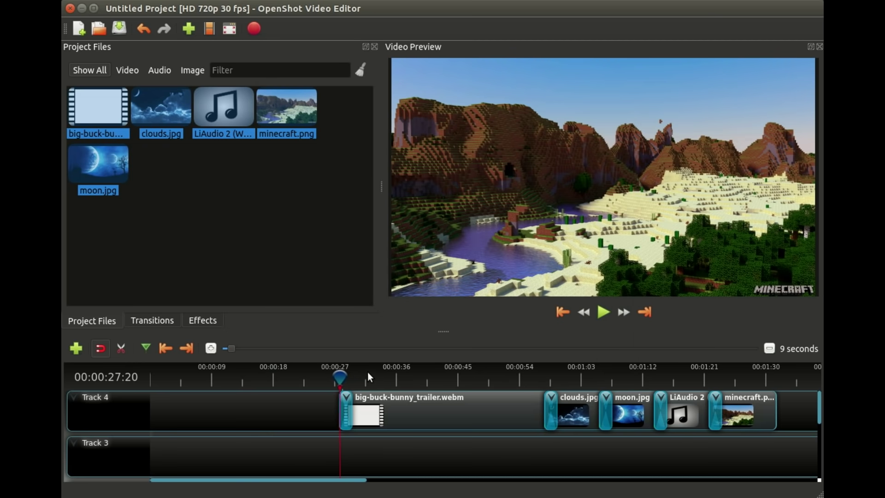
left_click(473, 374)
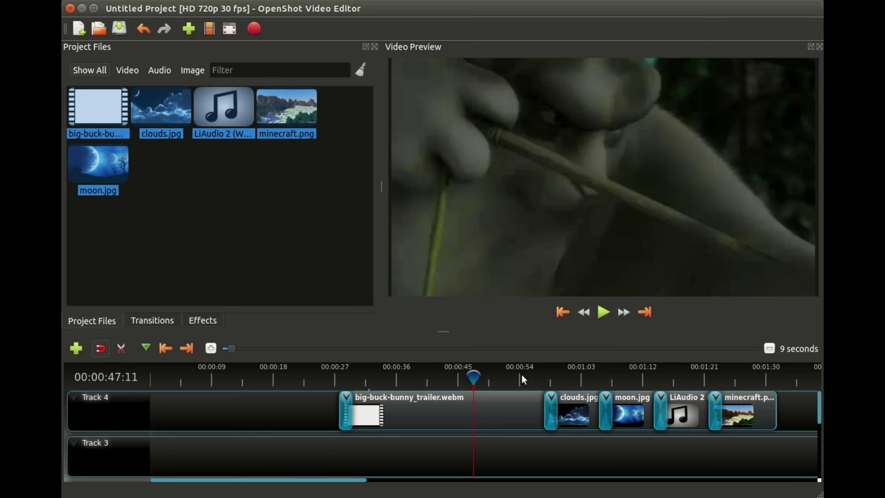
left_click(546, 371)
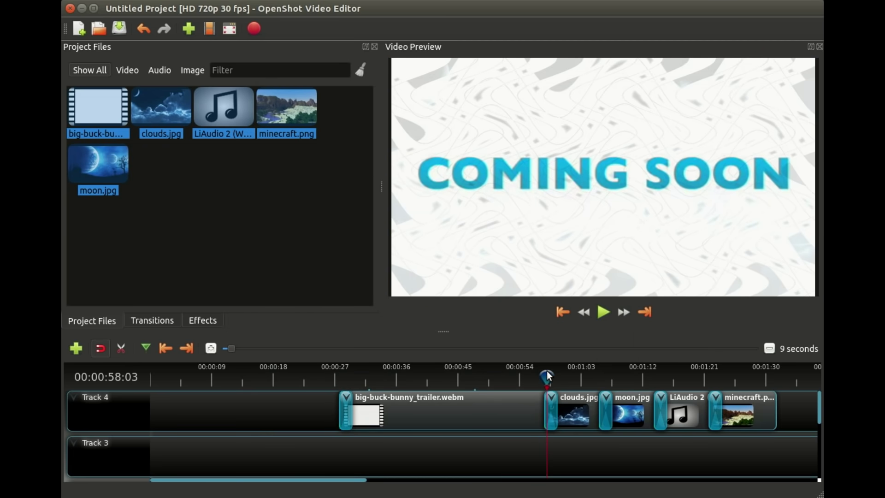
left_click(601, 312)
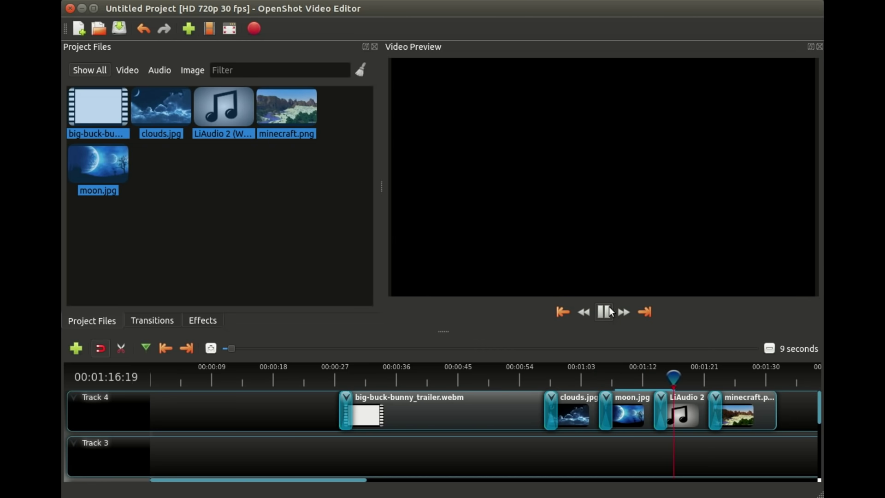
left_click(604, 313)
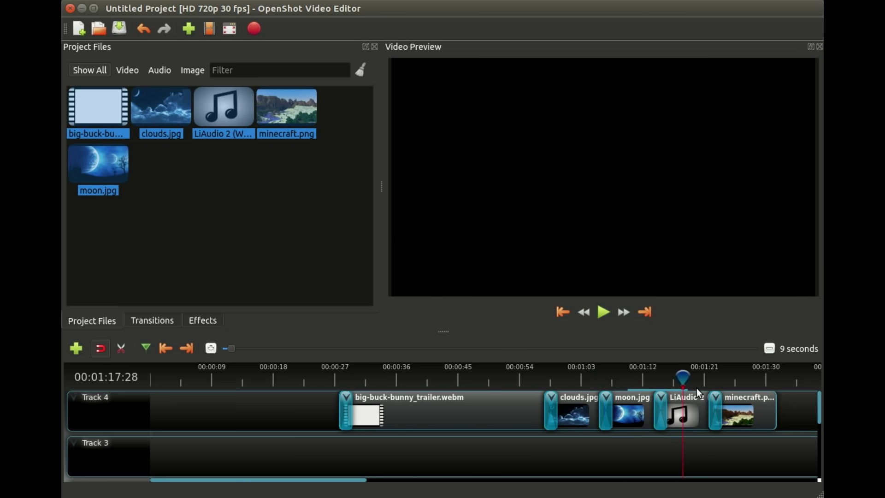
left_click(631, 378)
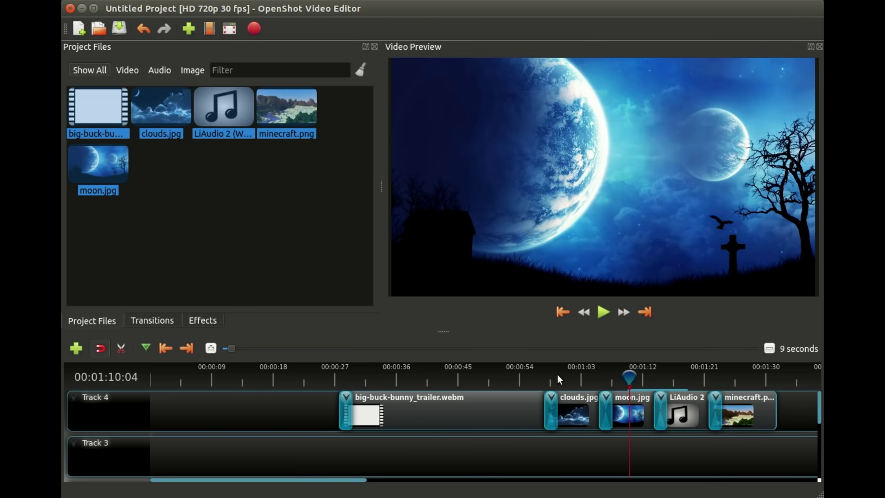
left_click(575, 373)
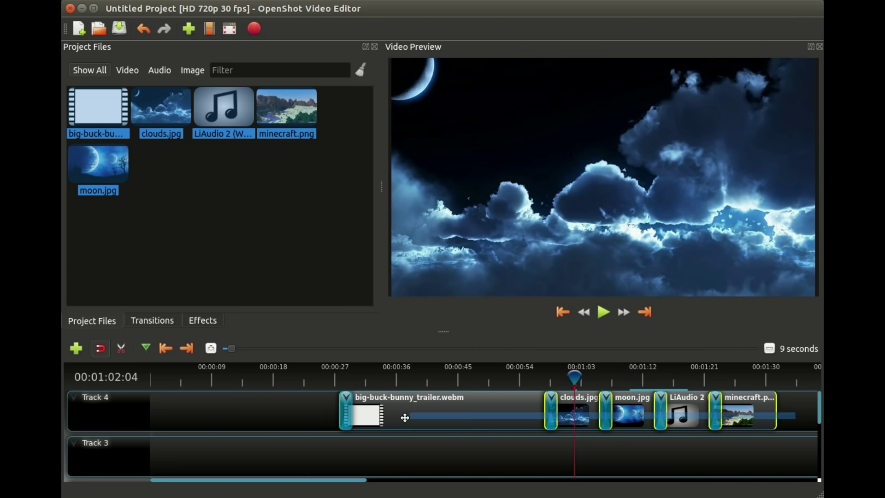
Select all Track 4 clips and delete them
key("ctrl+a")
left_click_drag(513, 410, 308, 414)
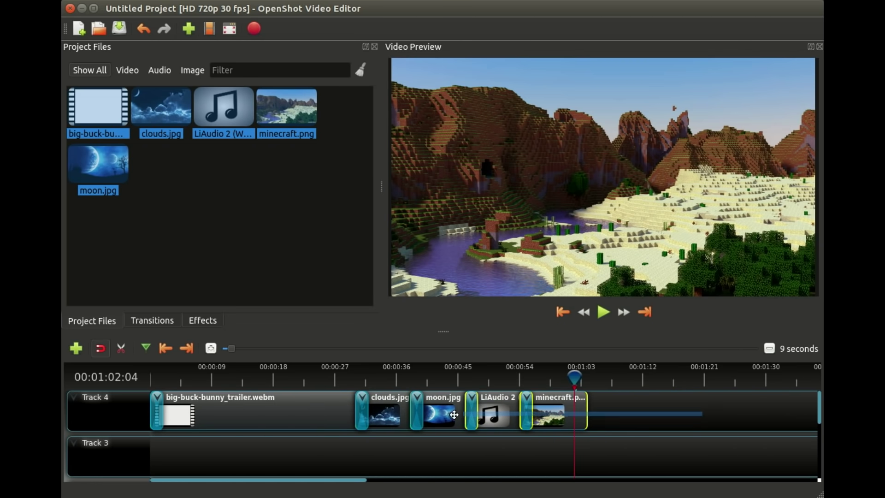
left_click_drag(155, 410, 157, 410)
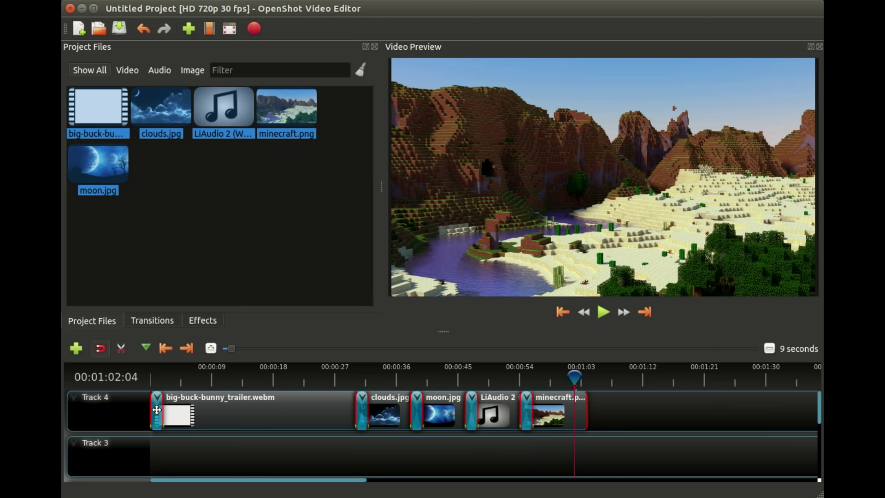
key("Delete")
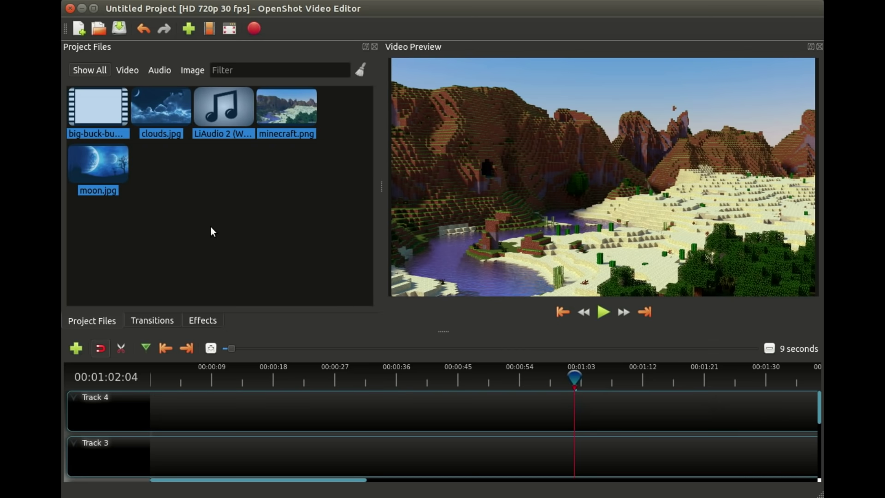
Place moon.jpg at the start of Track 4 with minecraft.png overlapping it, and preview the transition
left_click(209, 189)
left_click_drag(93, 164, 145, 397)
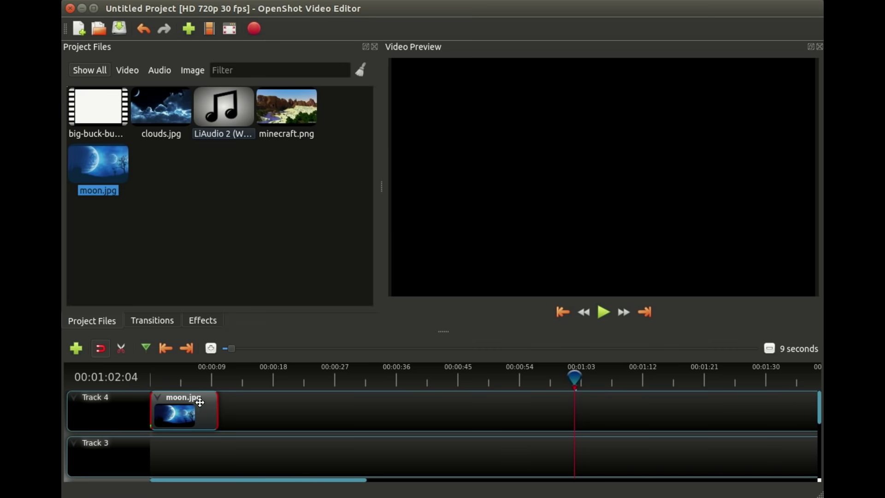
left_click_drag(289, 112, 224, 413)
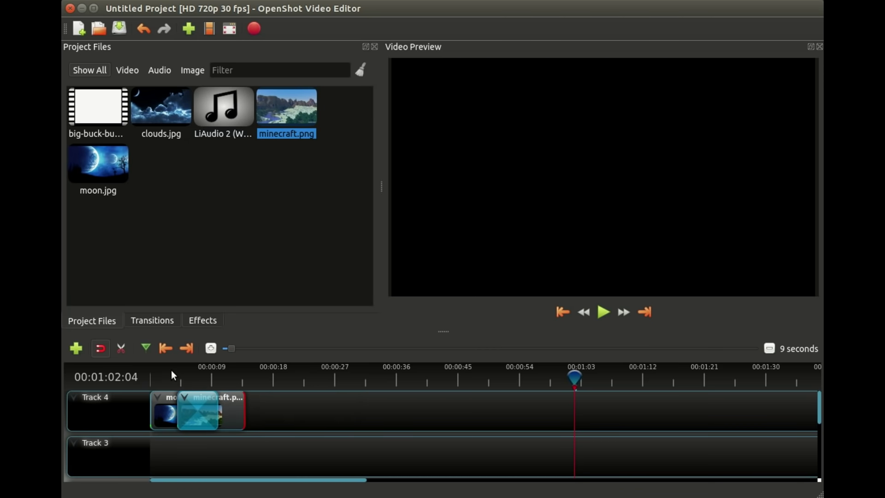
left_click(172, 375)
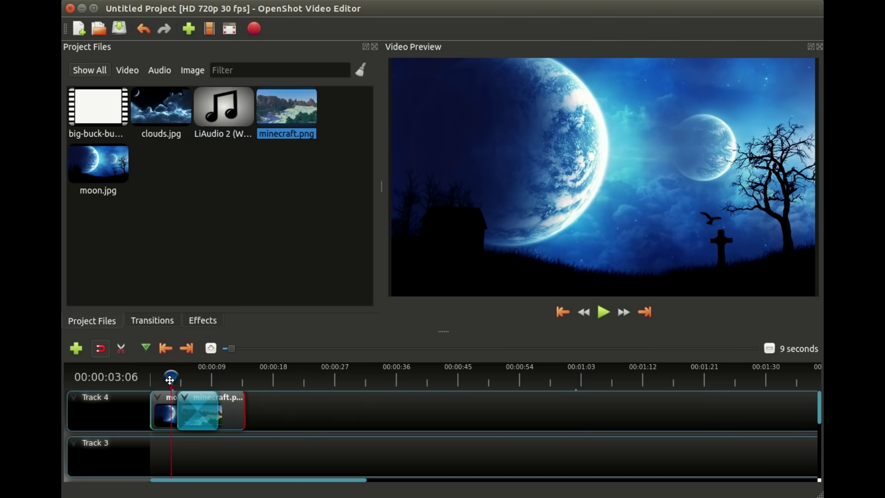
mouse_move(171, 380)
left_mouse_down()
mouse_move(226, 379)
mouse_move(164, 379)
left_mouse_up()
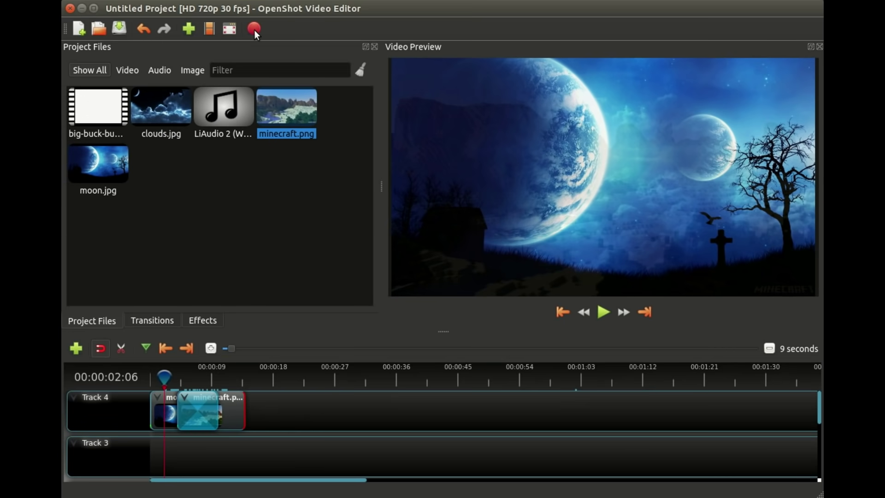
Export the project as an MP4 (h.264) High-quality video named MoonMinecraftVideo
left_click(254, 29)
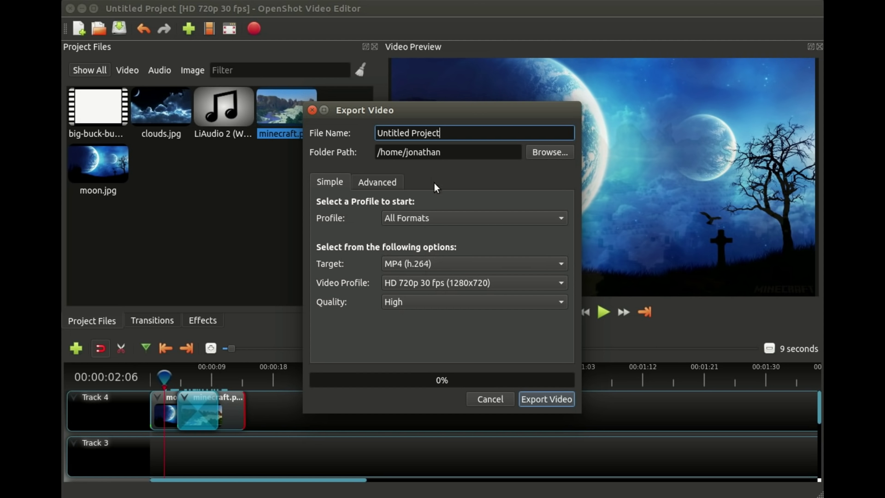
left_click_drag(469, 133, 355, 139)
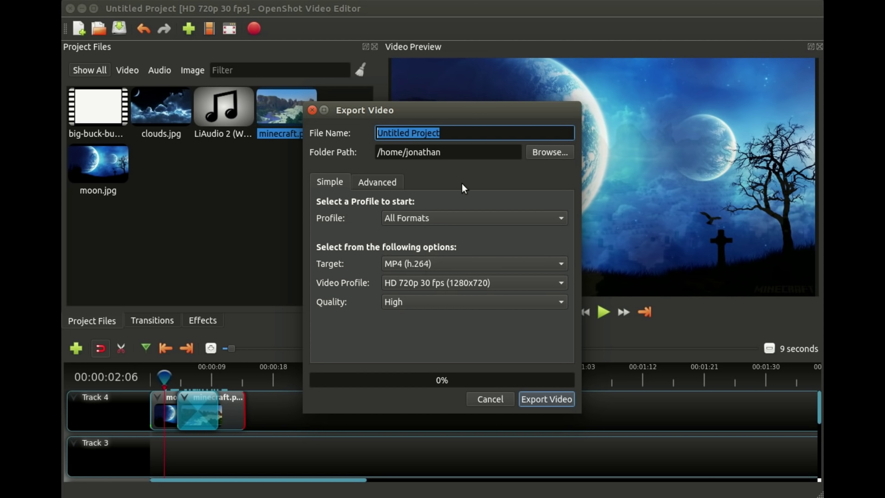
type("MoonMine")
type("Vide")
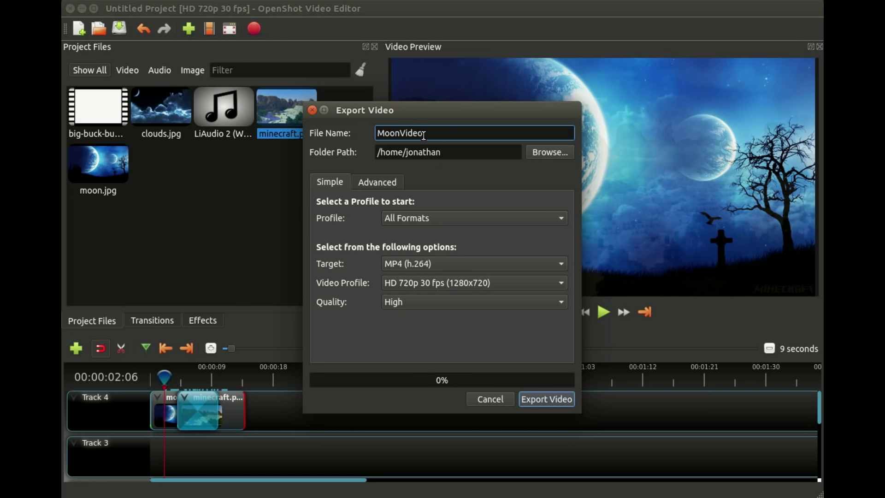
type("o")
left_click(400, 133)
type("Minecraft")
left_click(546, 399)
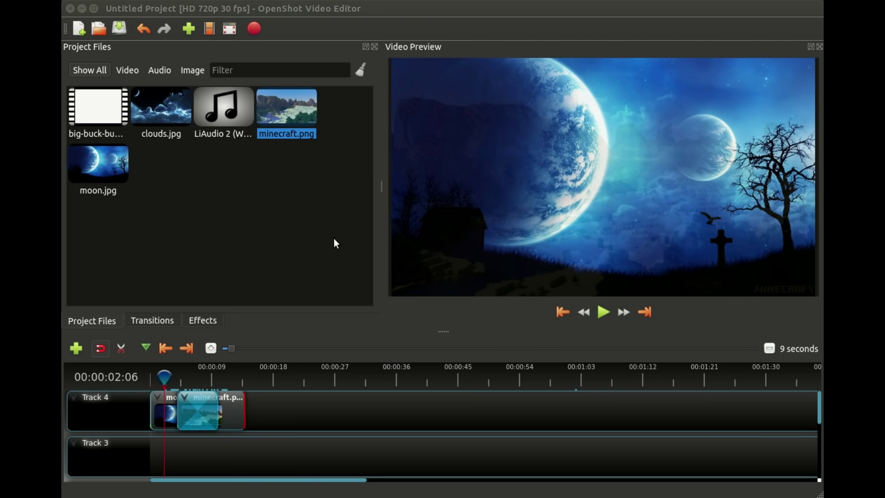
left_click_drag(344, 247, 77, 91)
left_click(200, 164)
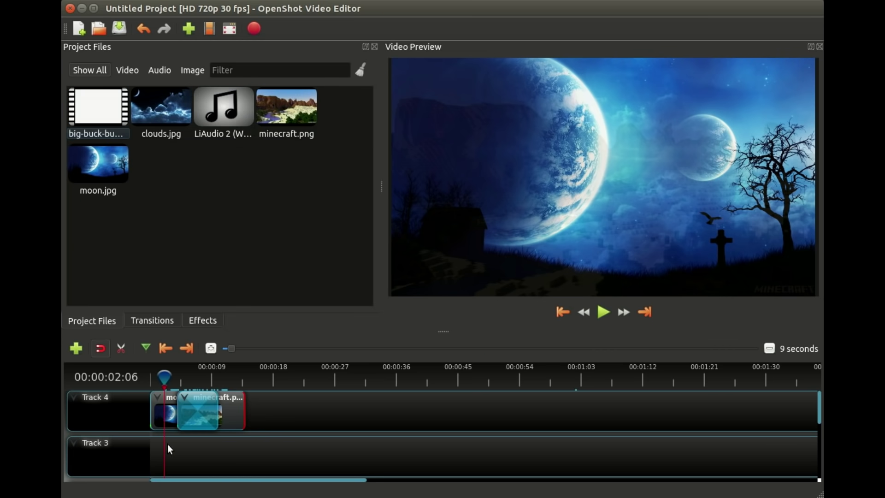